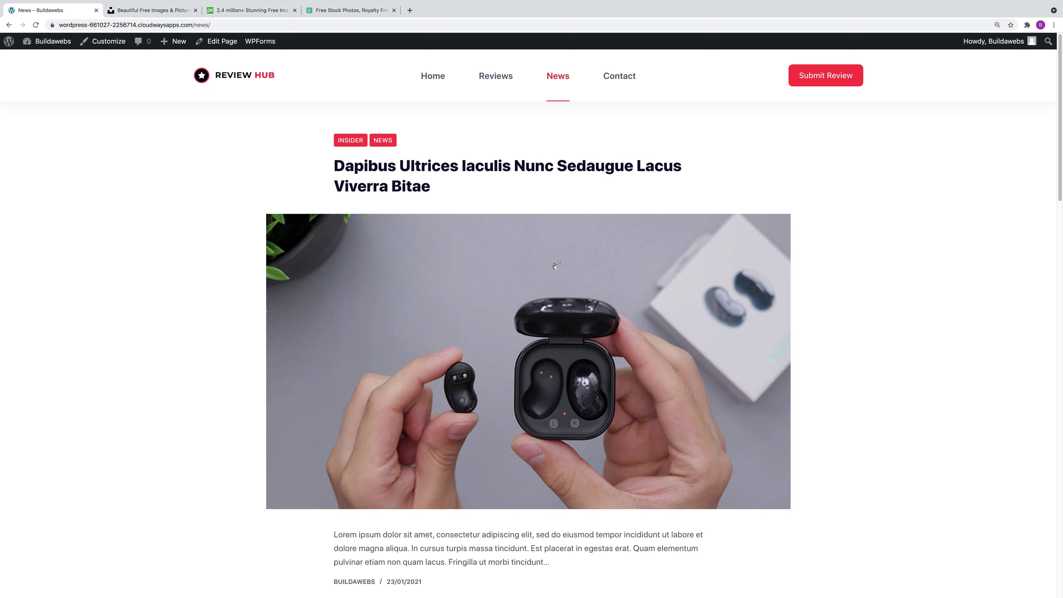
Open the 'Dapibus Ultrices Iaculis Nunc Sedaugue Lacus Viverra Bitae' post from the News page and scroll through it.
left_click(561, 280)
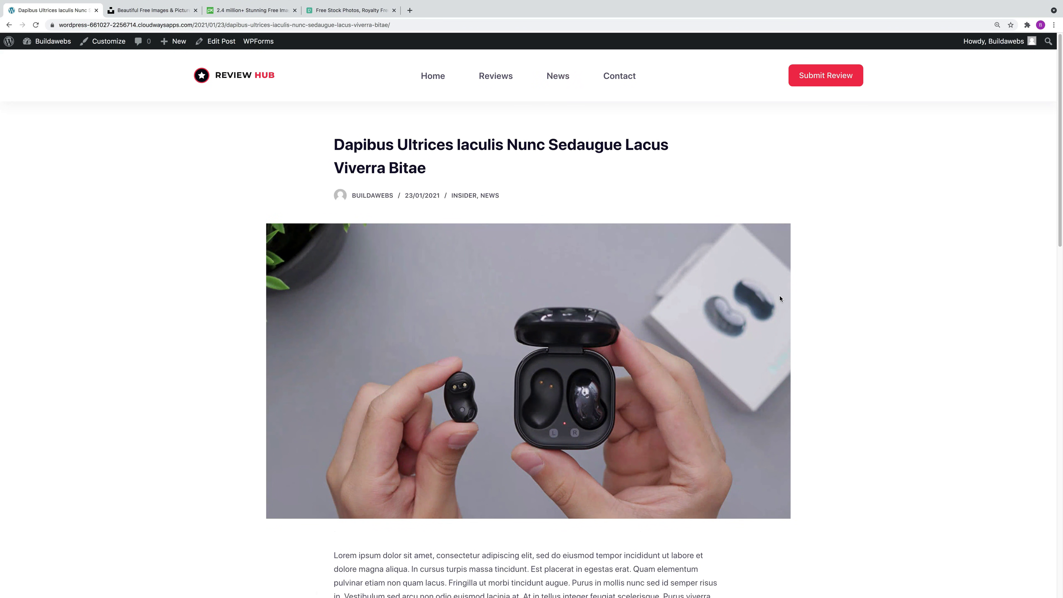
scroll(752, 333, "down", 8)
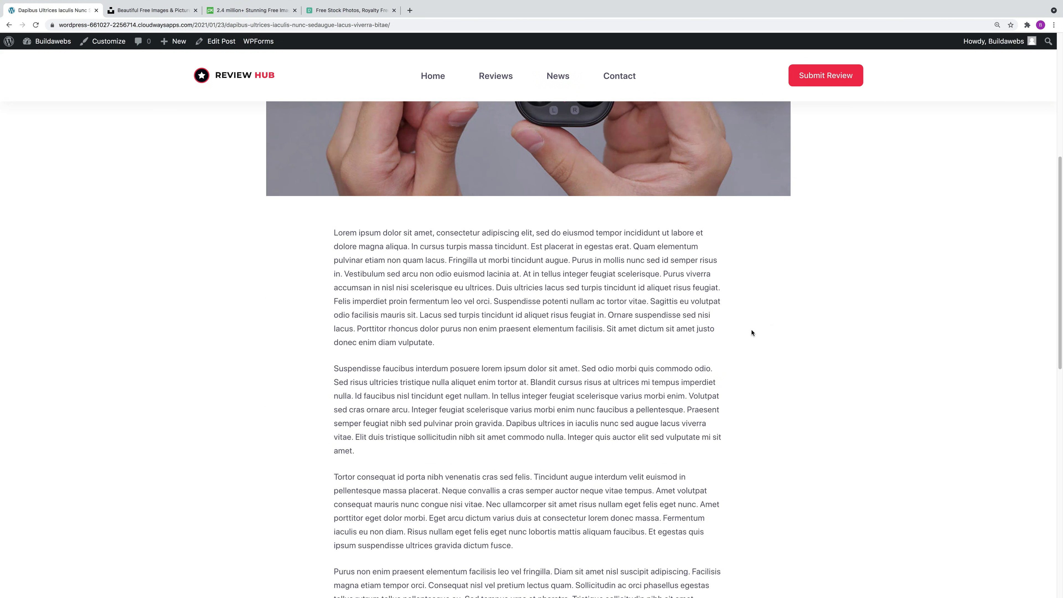
scroll(752, 333, "up", 8)
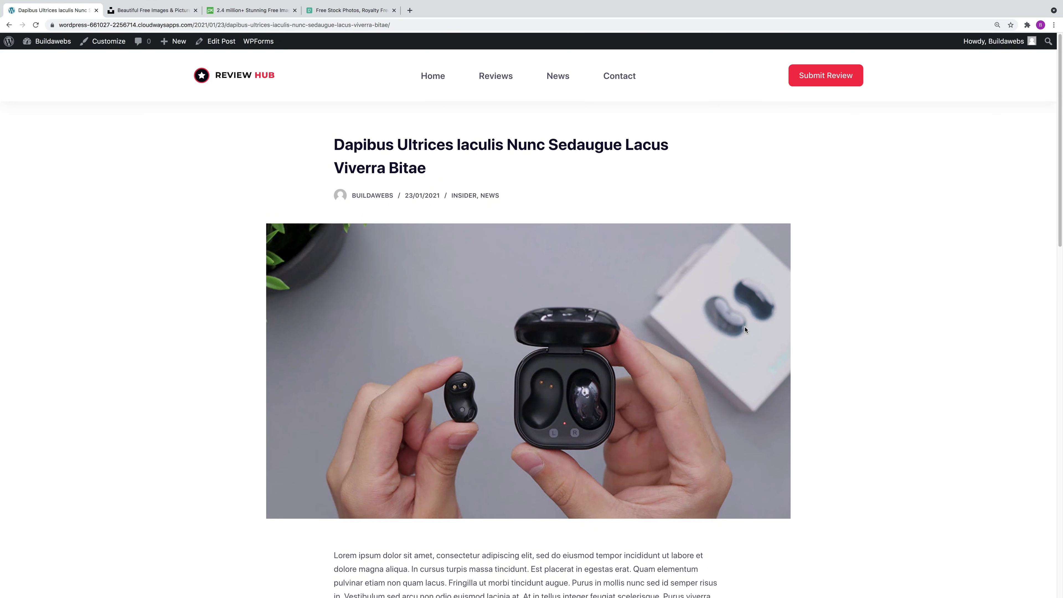
From the admin bar, create a new post titled 'New Post' and open the featured image picker.
left_click(9, 41)
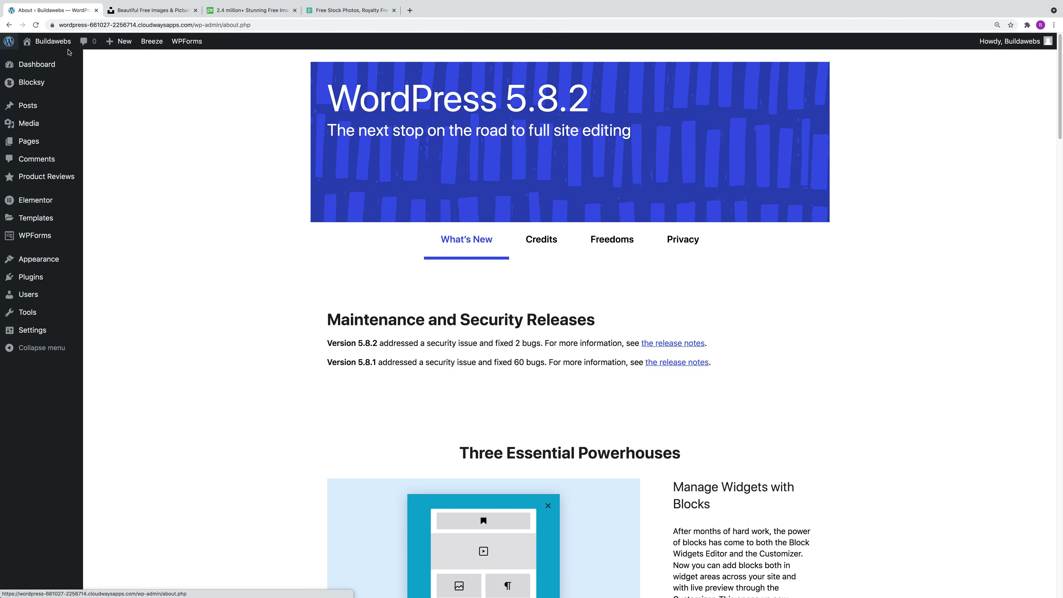
left_click(113, 59)
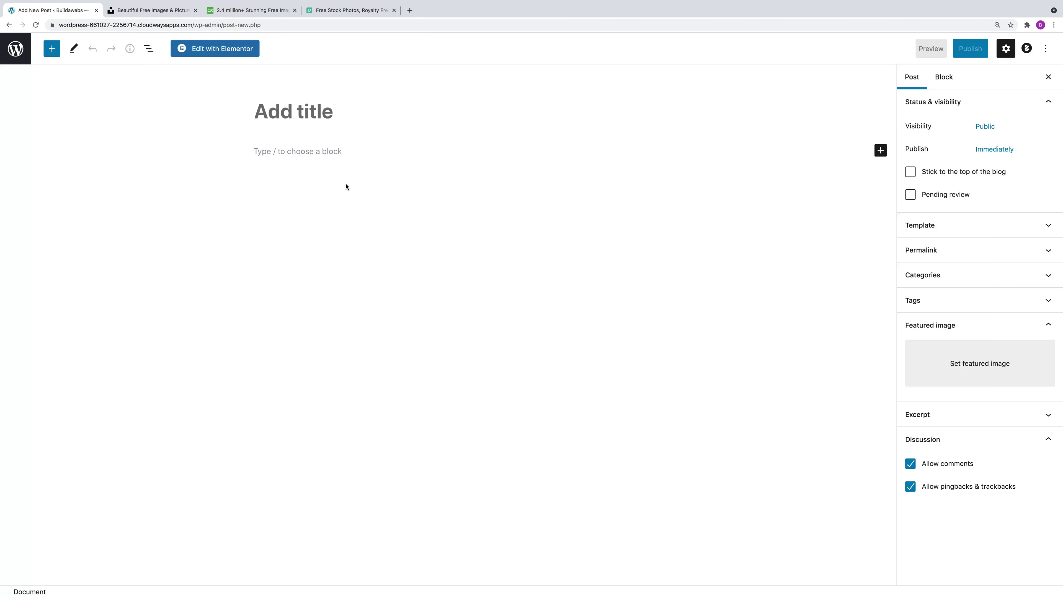
type("New Post")
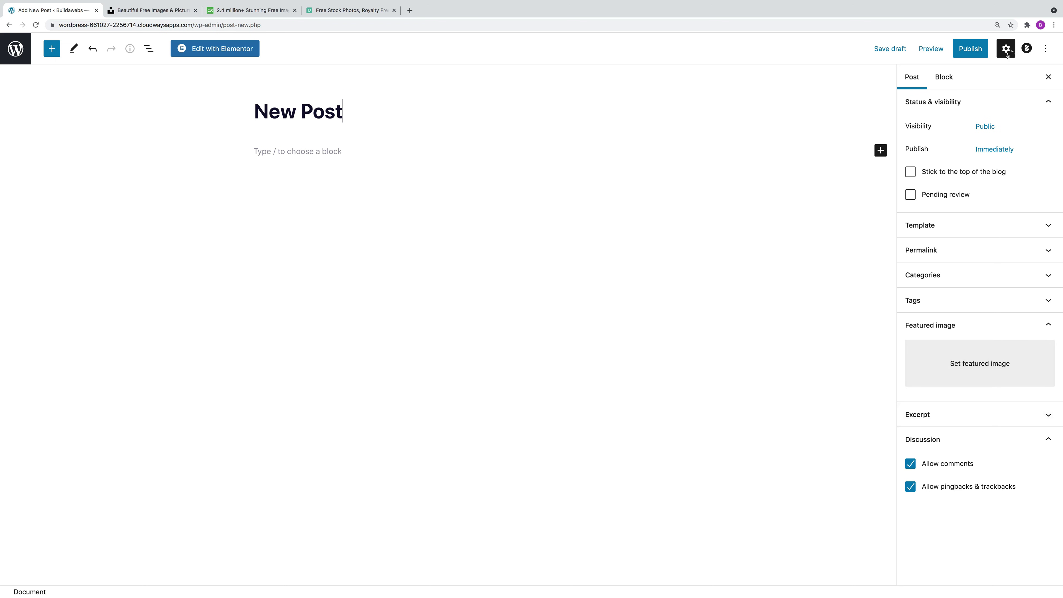
left_click(980, 362)
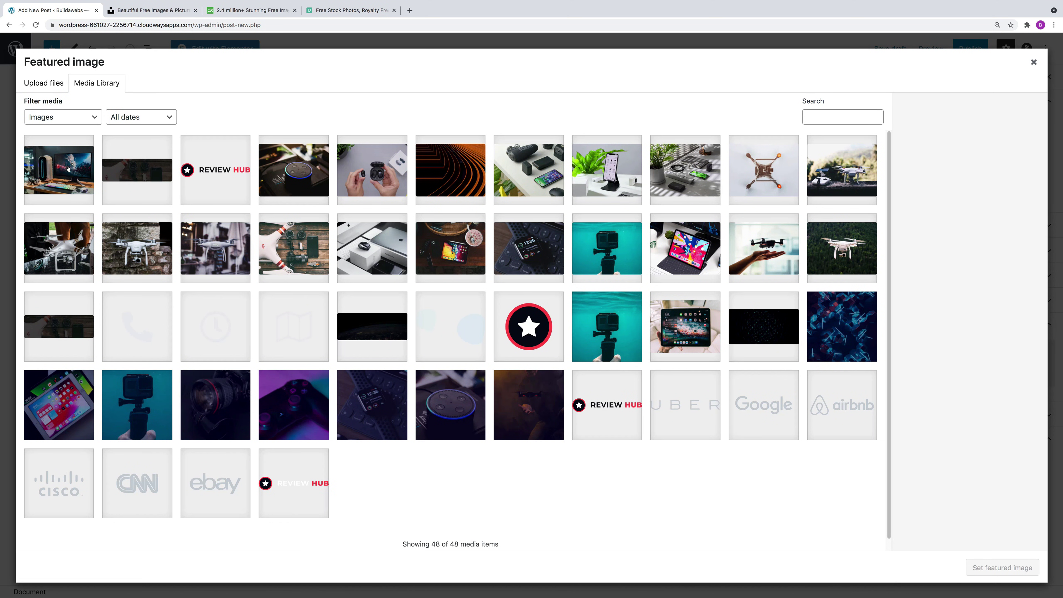
Upload the laptop photo bram-naus-N1gUD_dCvJE-unsplash.jpg from Downloads to the media library.
left_click(45, 84)
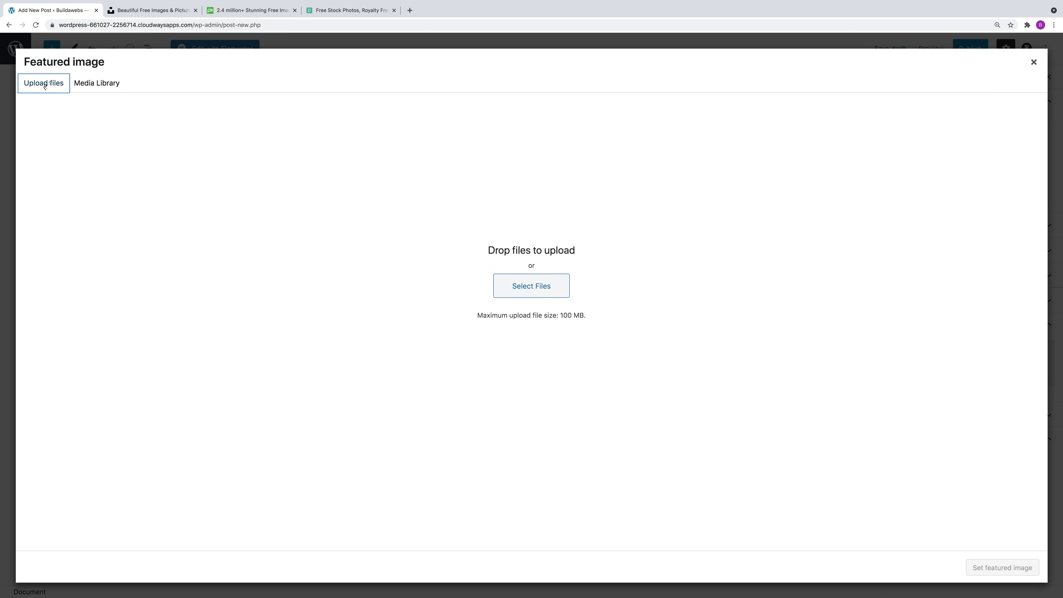
left_click(536, 288)
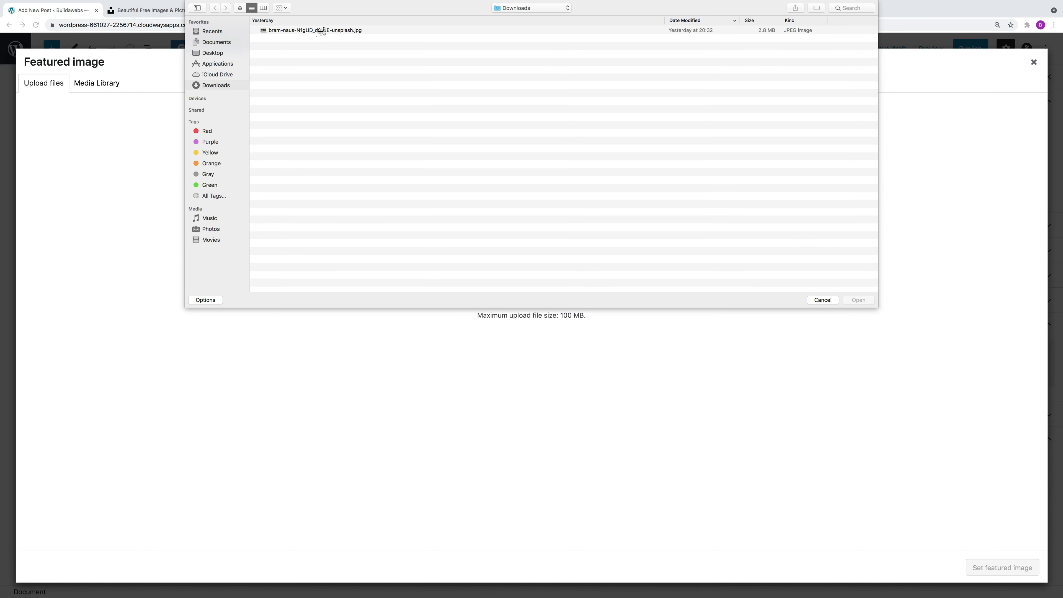
left_click(322, 31)
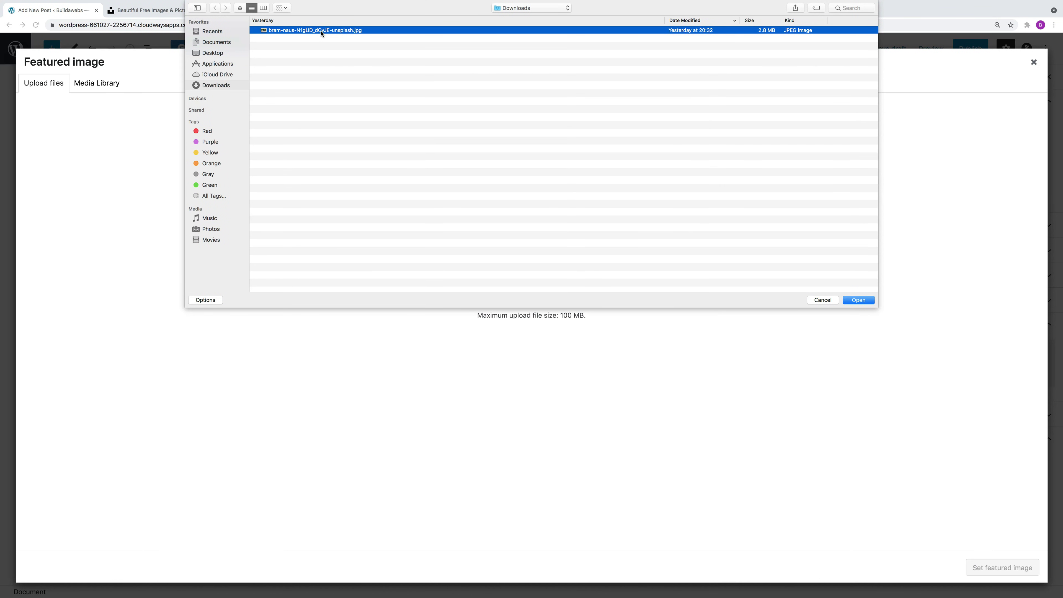
left_click(860, 300)
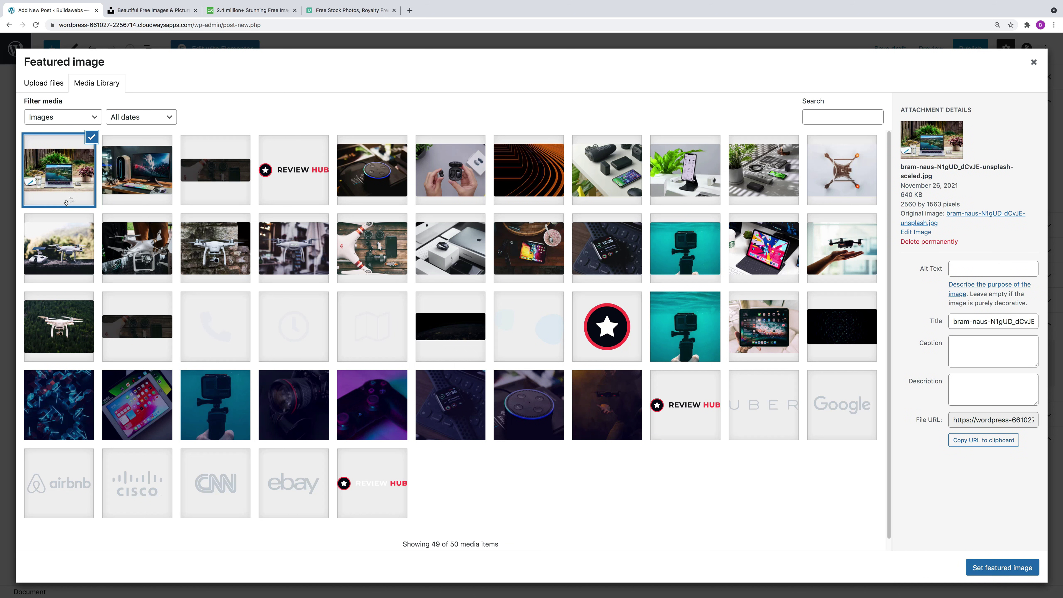
Enter 'Picture of a laptop' as the image's alt text and copy it.
left_click(971, 272)
type("Picture of a laptop")
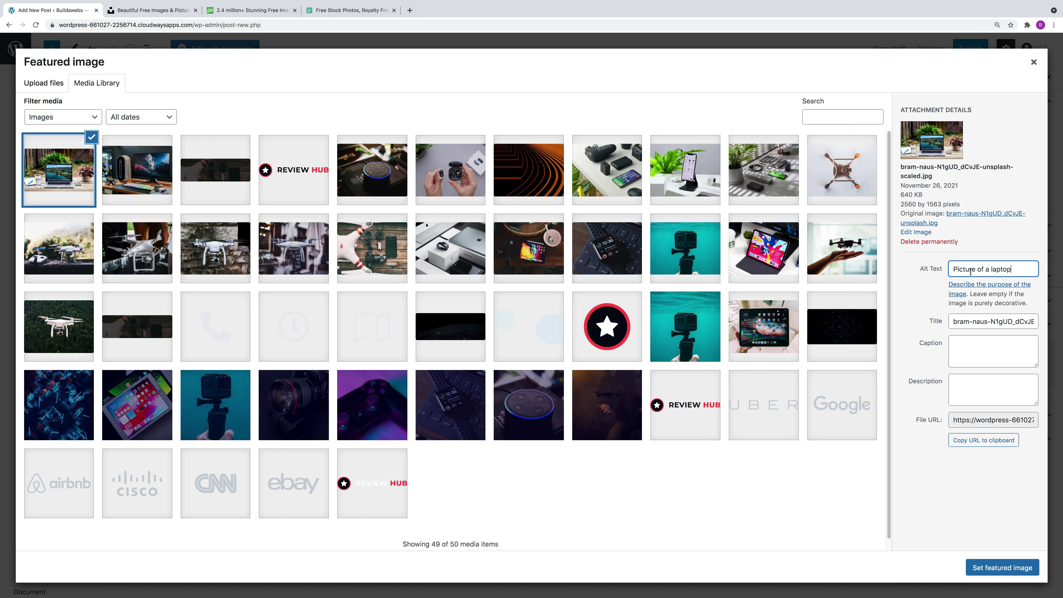
left_click_drag(1016, 270, 918, 261)
key("ctrl+c")
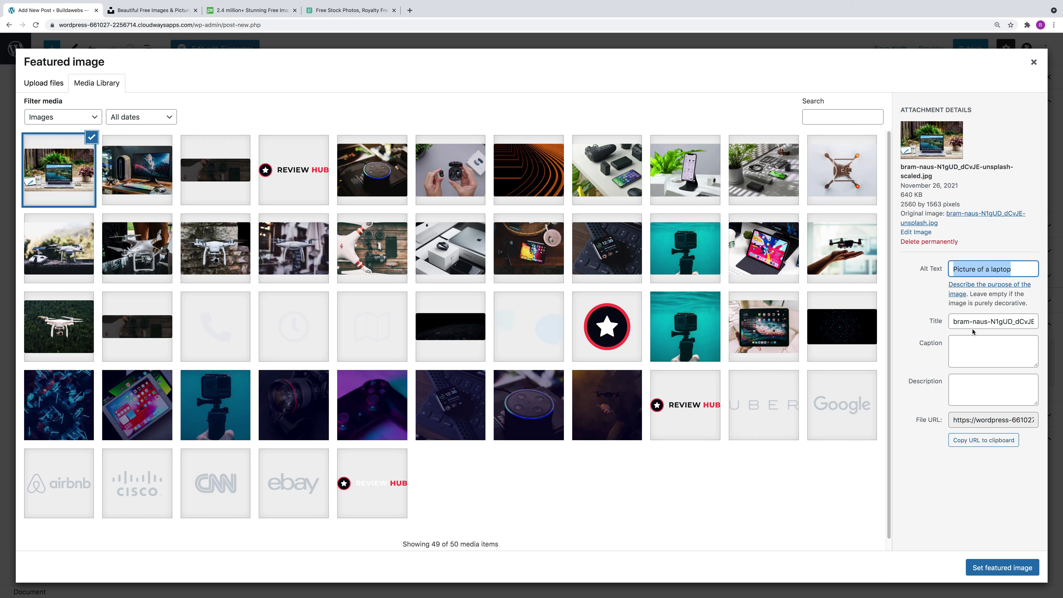
Paste 'Picture of a laptop' into the image's title, caption and description.
triple_click(954, 322)
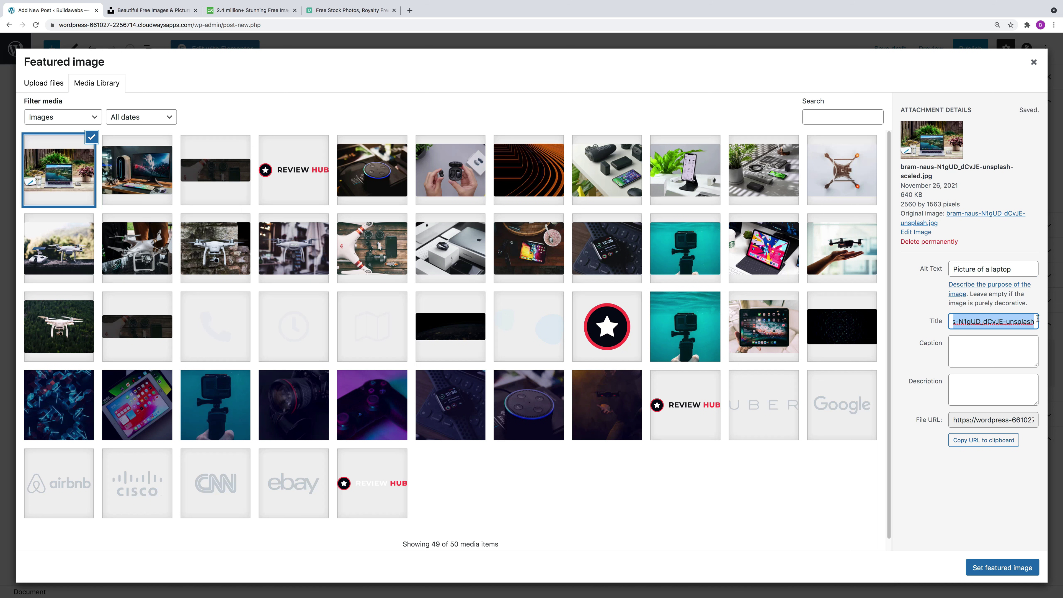
key("ctrl+v")
left_click(1020, 338)
key("ctrl+v")
left_click(966, 380)
key("ctrl+v")
Set the laptop photo as featured image and publish New Post.
left_click(995, 566)
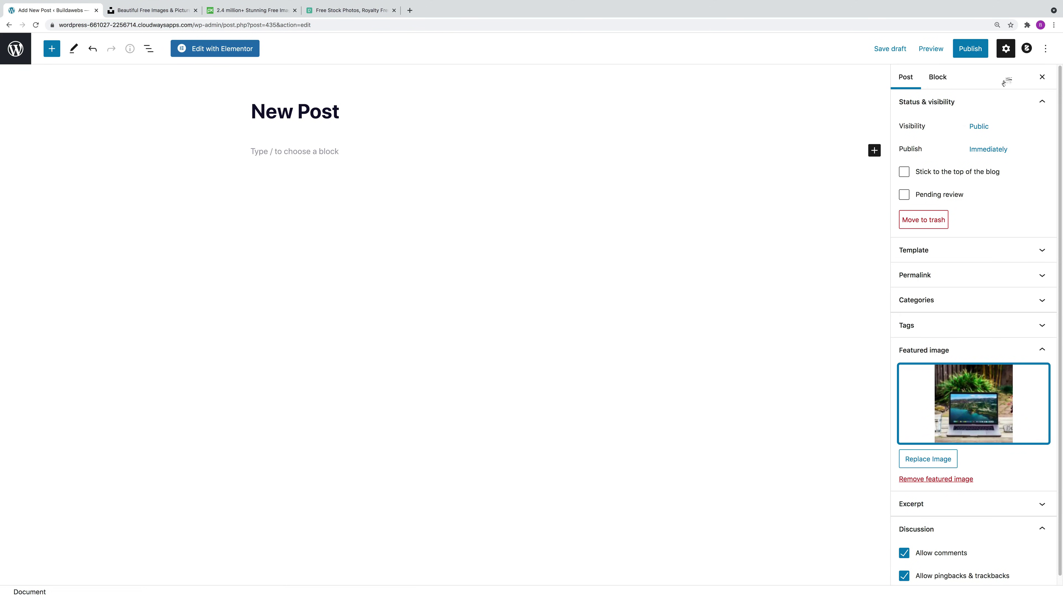
left_click(976, 50)
left_click(961, 48)
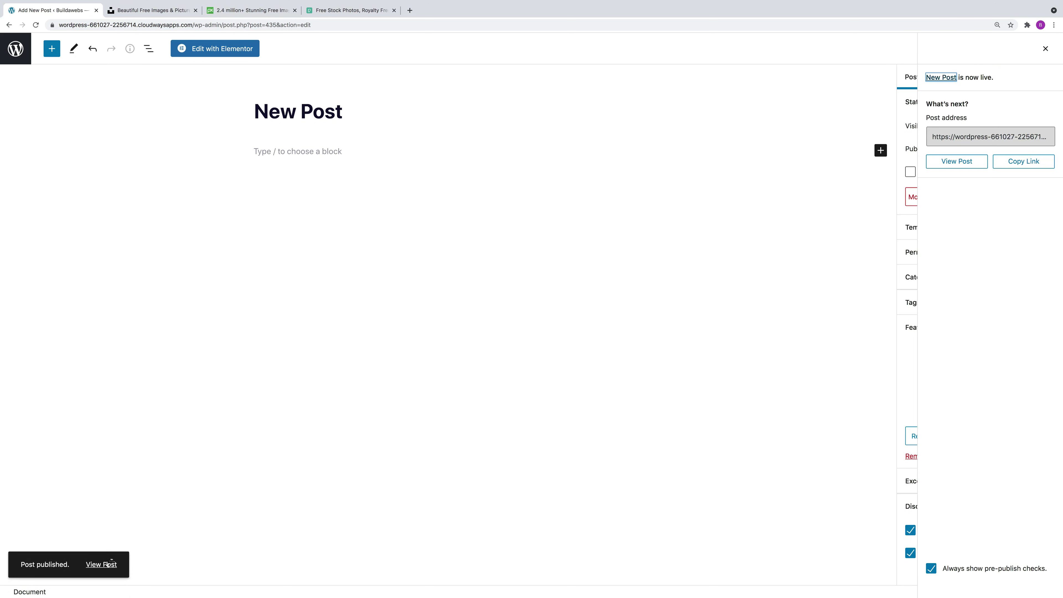
View the published post, then open it again from the site's News page.
left_click(106, 565)
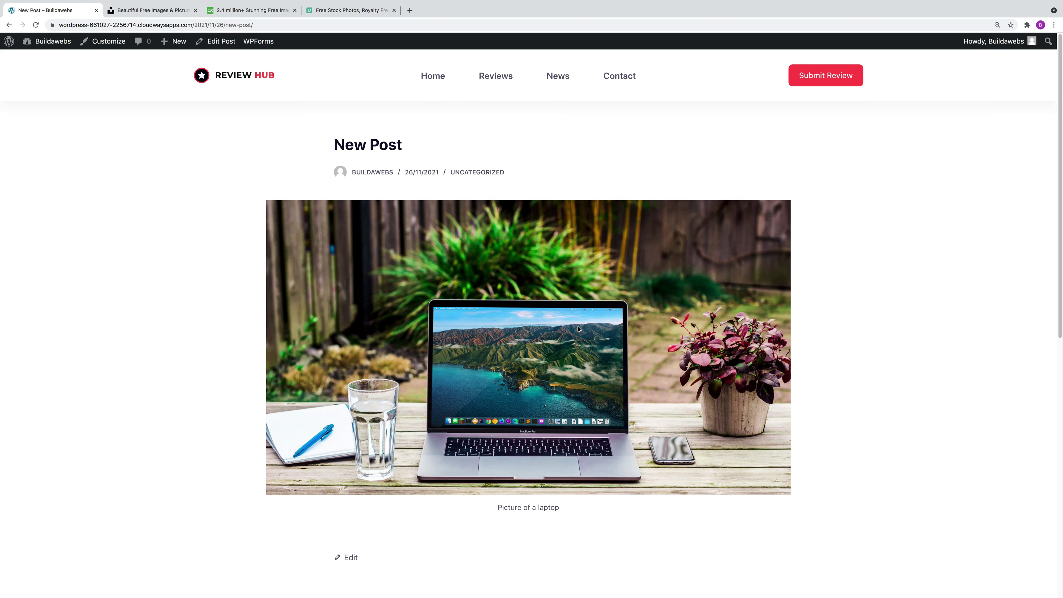
left_click(557, 76)
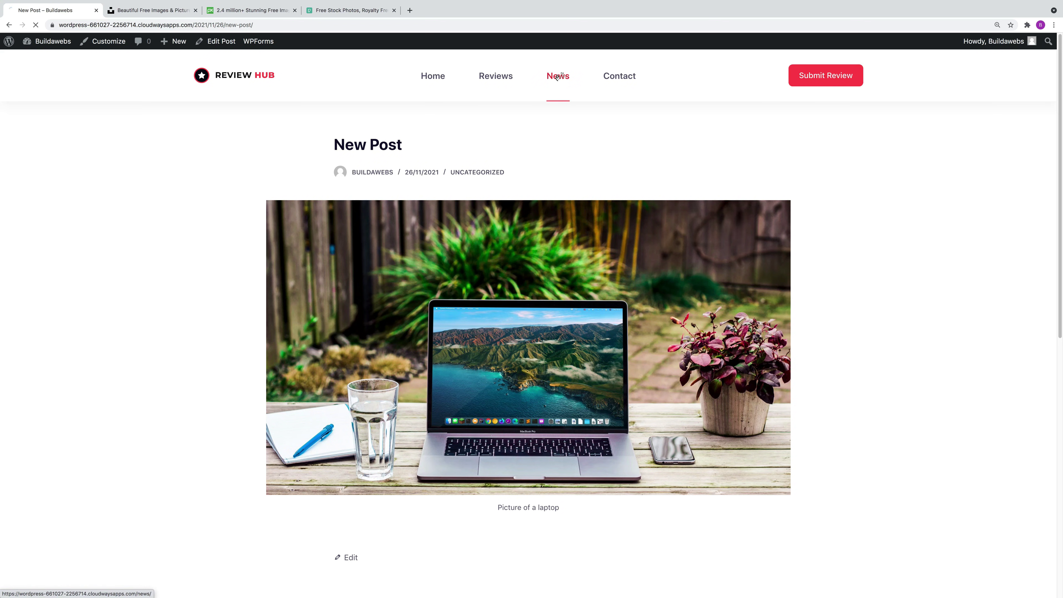
scroll(552, 328, "down", 1)
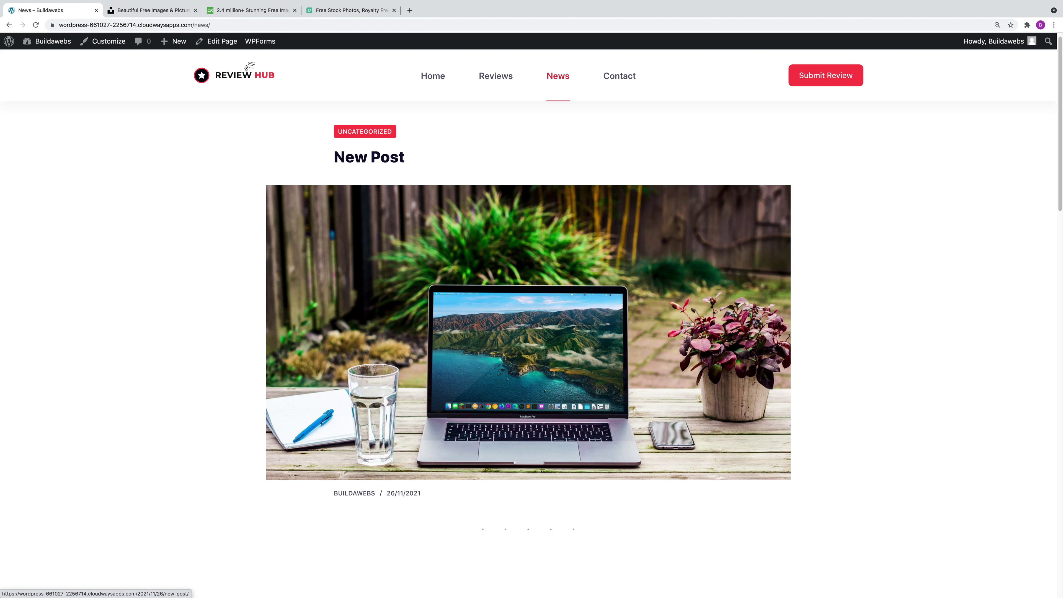
left_click(483, 277)
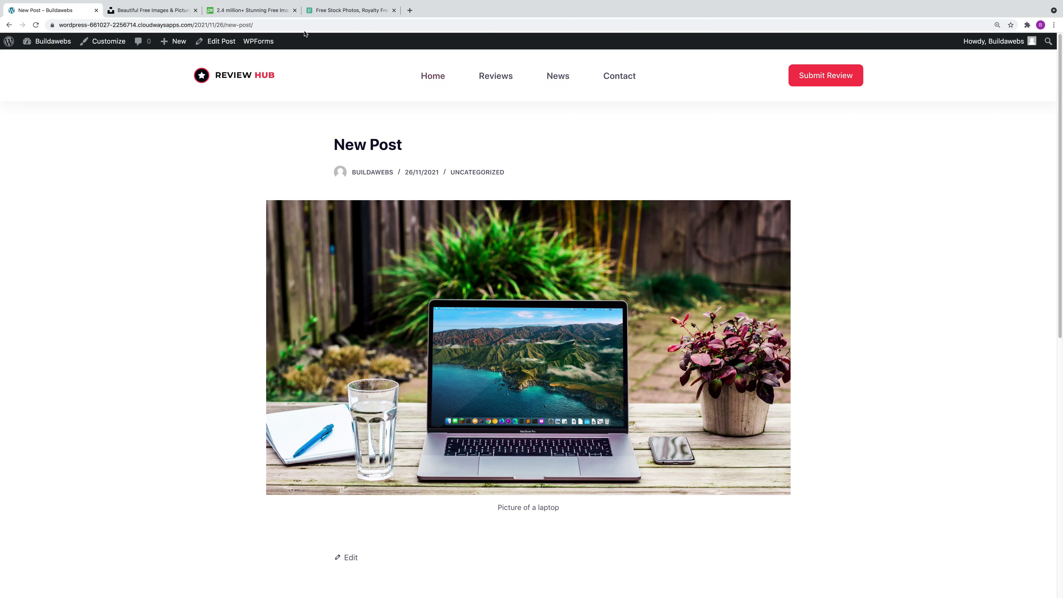
Edit New Post, remove its featured image, update it, and open the media library.
left_click(221, 41)
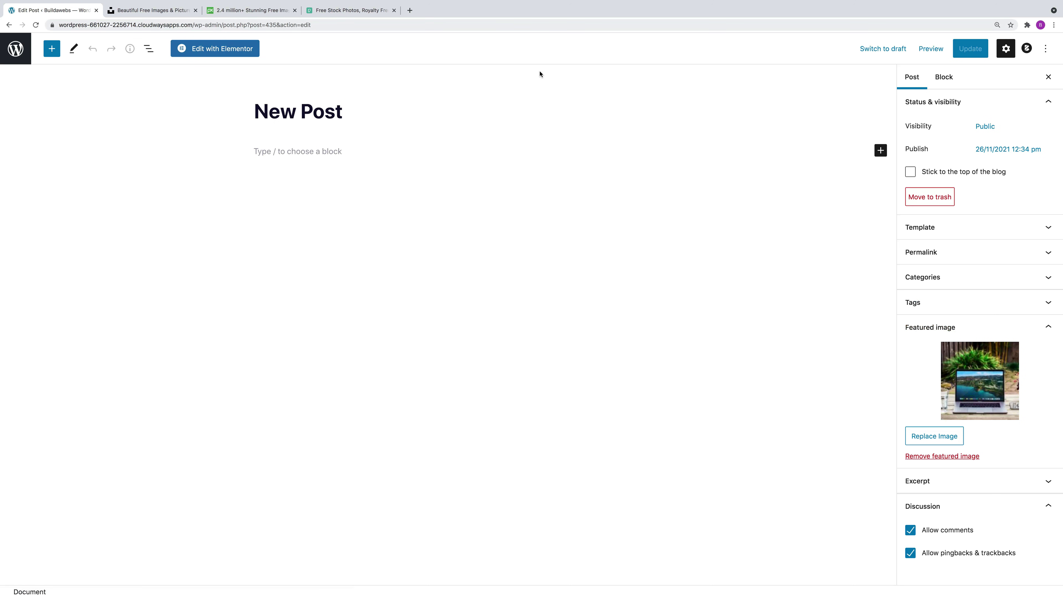
left_click(941, 458)
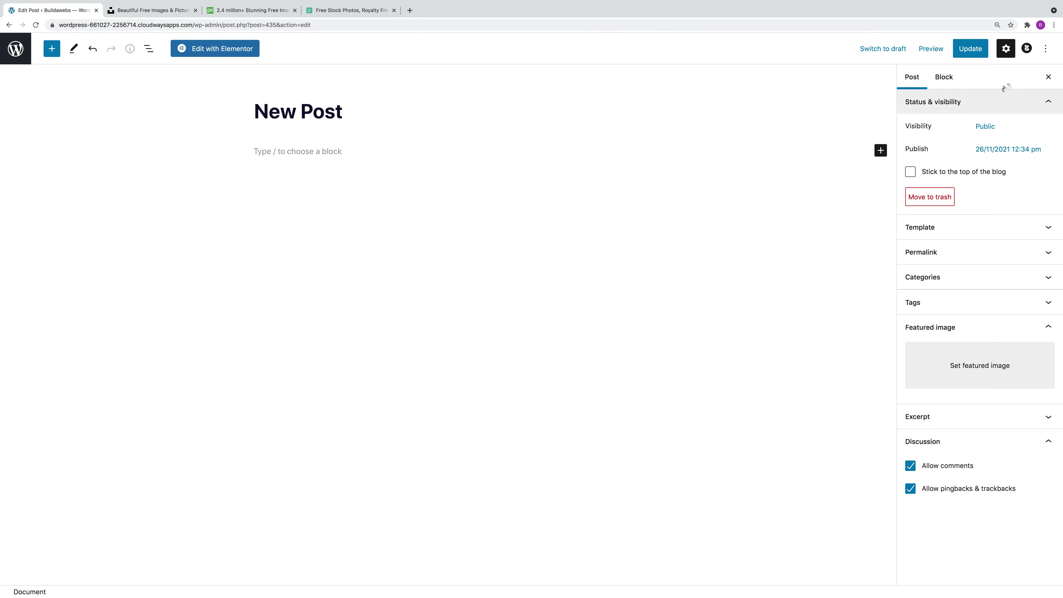
left_click(972, 48)
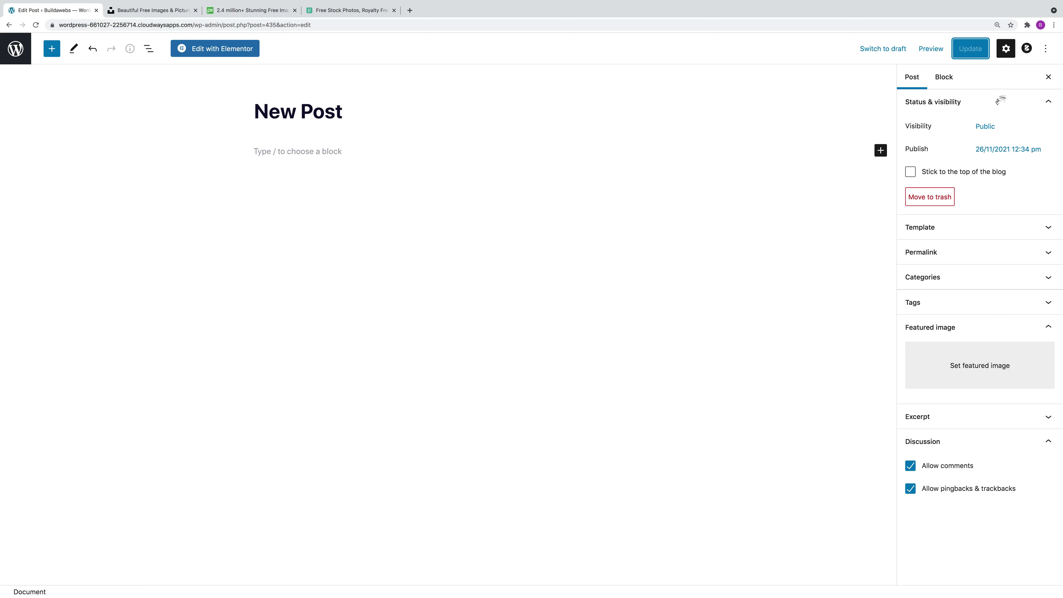
left_click(973, 369)
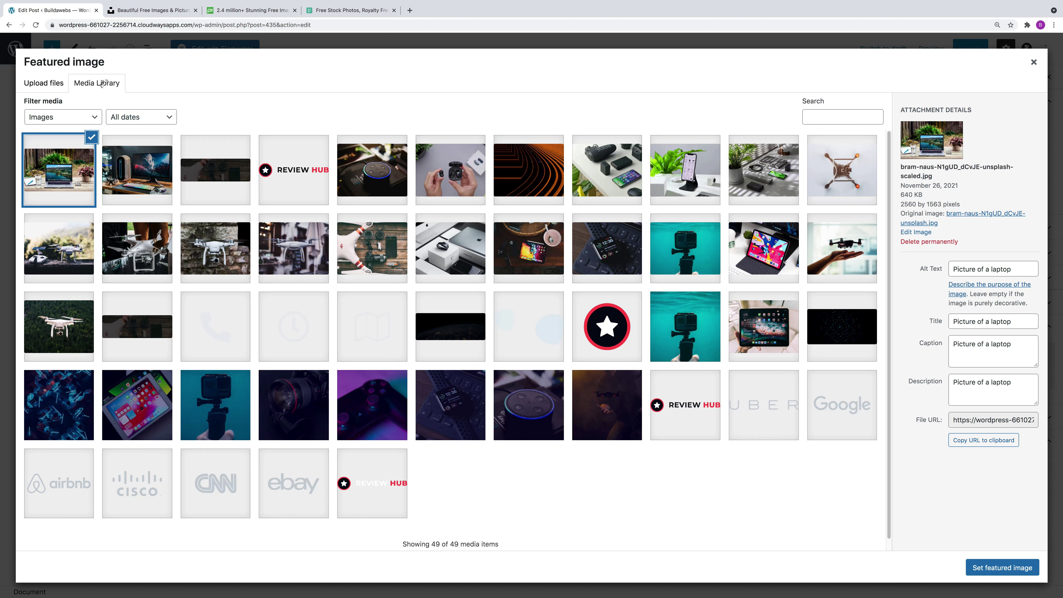
Set alienware-Hpaq-kBcYHk-unsplash-scaled.jpg, the gaming-PC photo, as New Post's featured image.
left_click(145, 177)
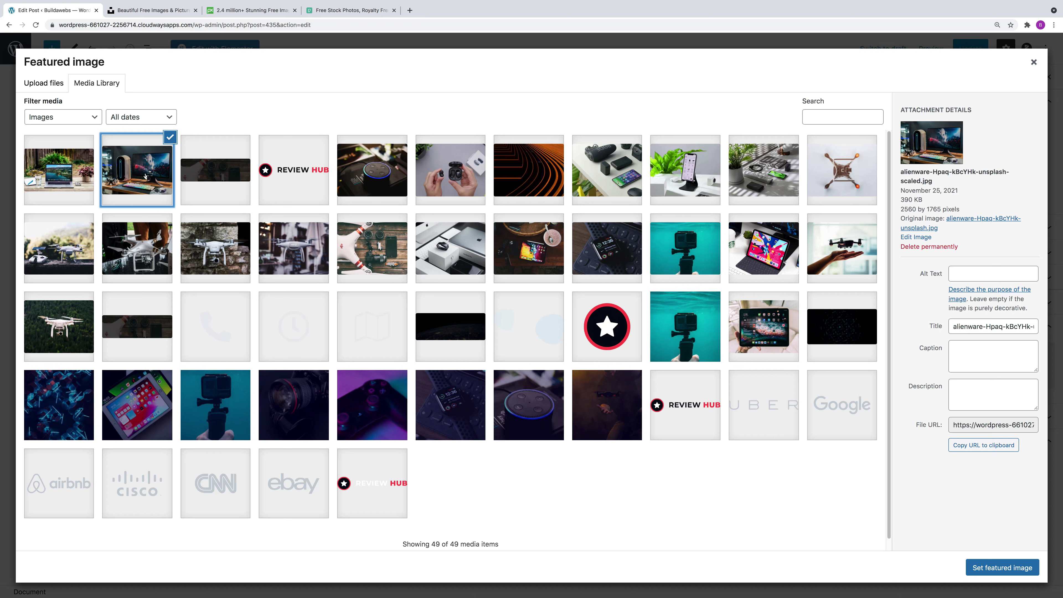
left_click(144, 168)
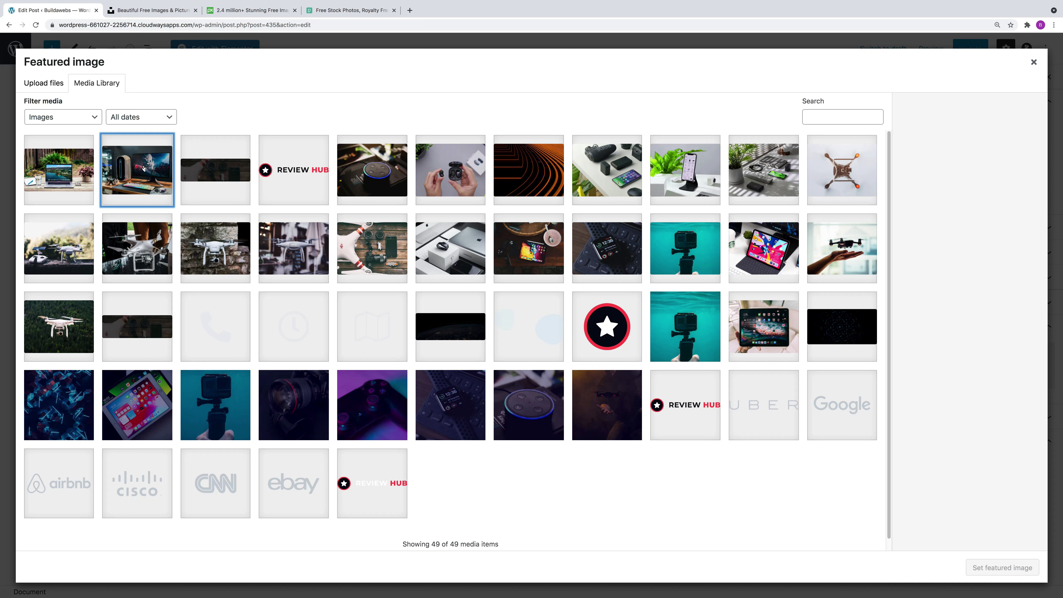
left_click(144, 168)
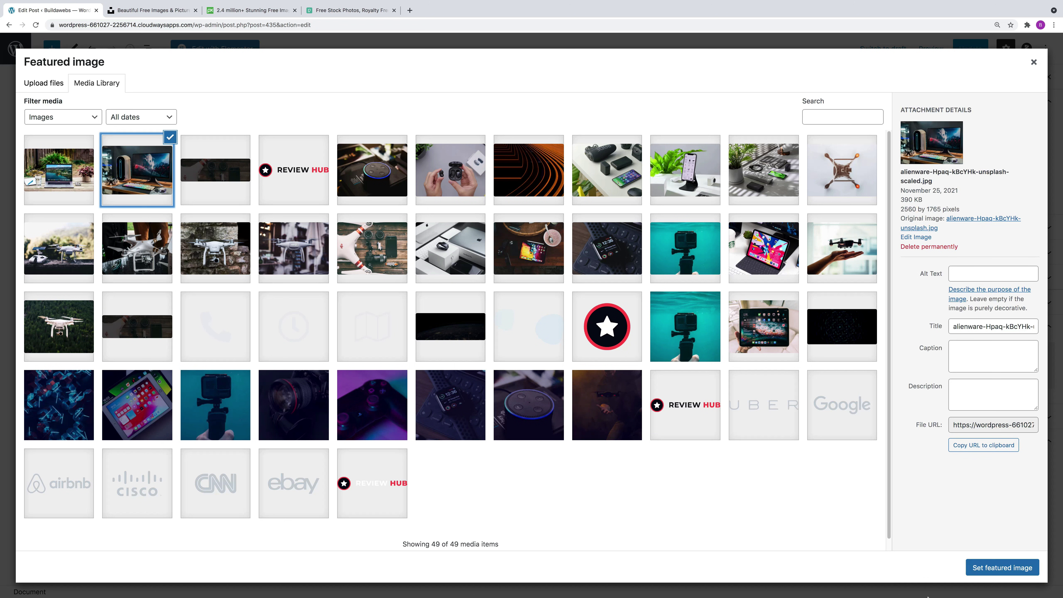
left_click(1015, 569)
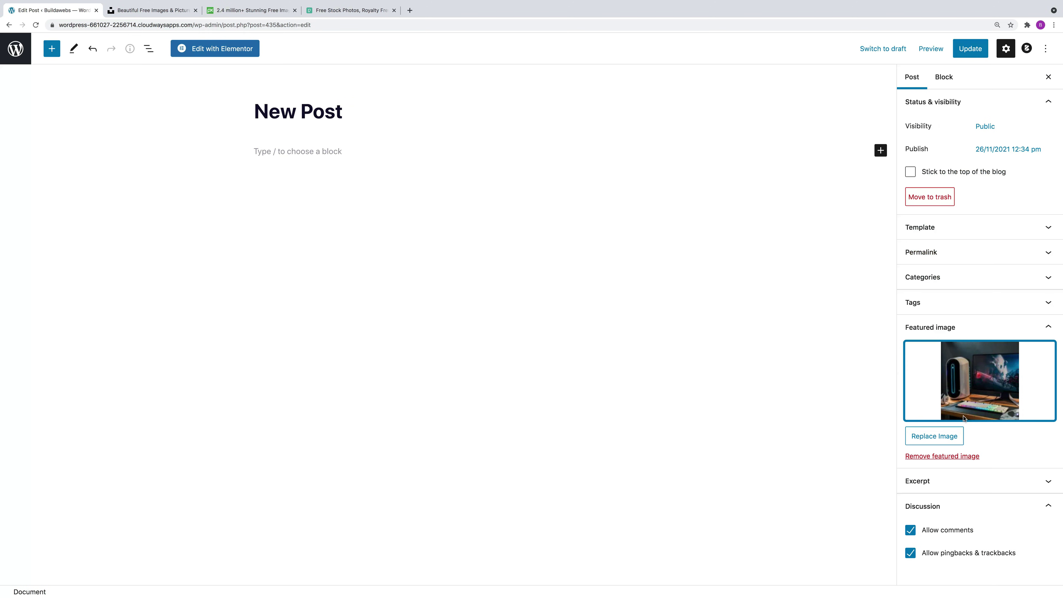
Update the post, check the gaming-PC image live and on News, then return to editing.
left_click(971, 49)
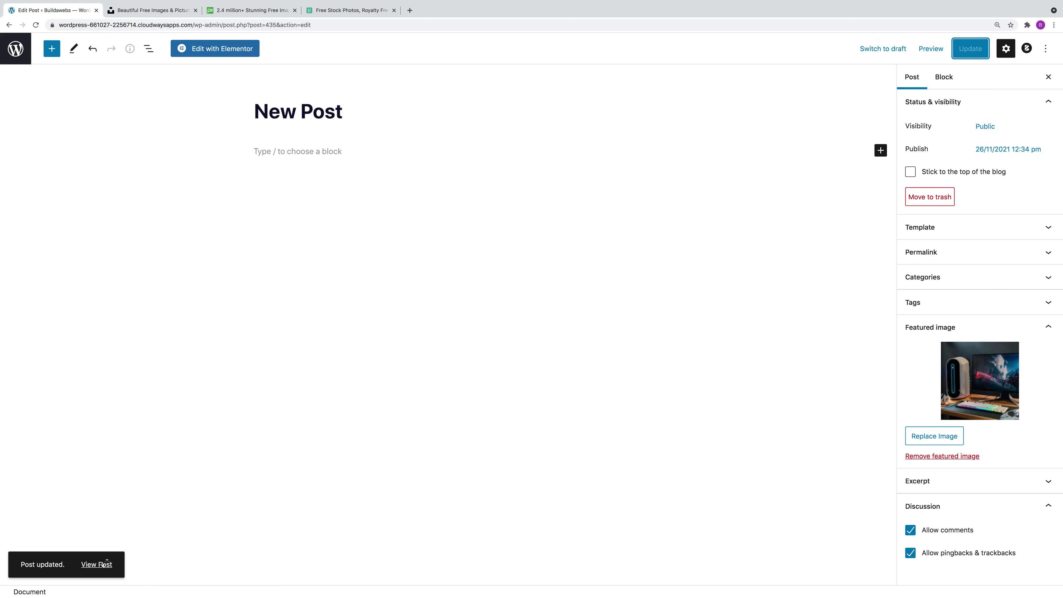
left_click(102, 564)
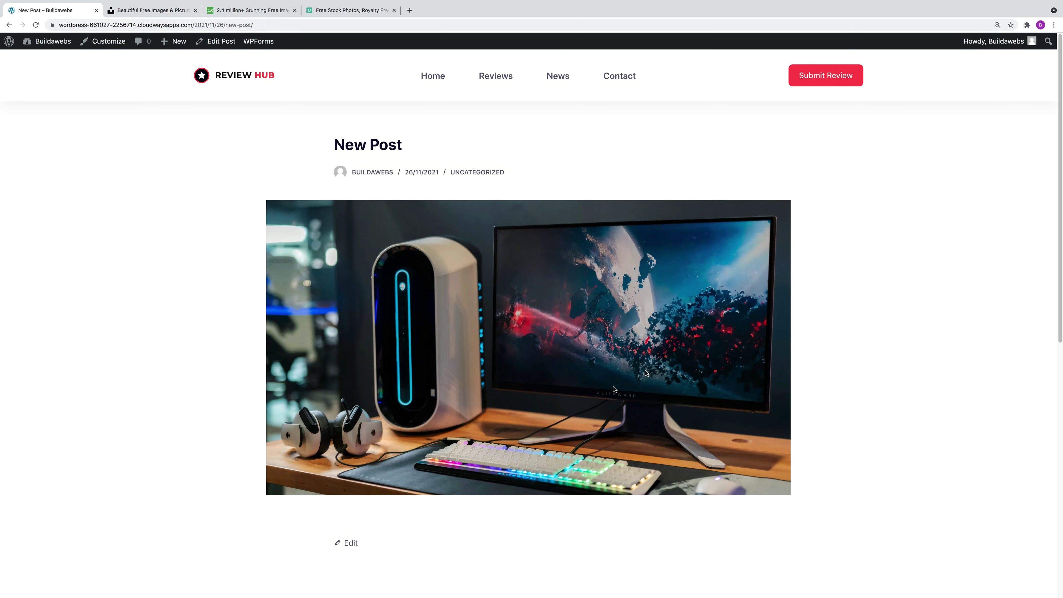
left_click(560, 79)
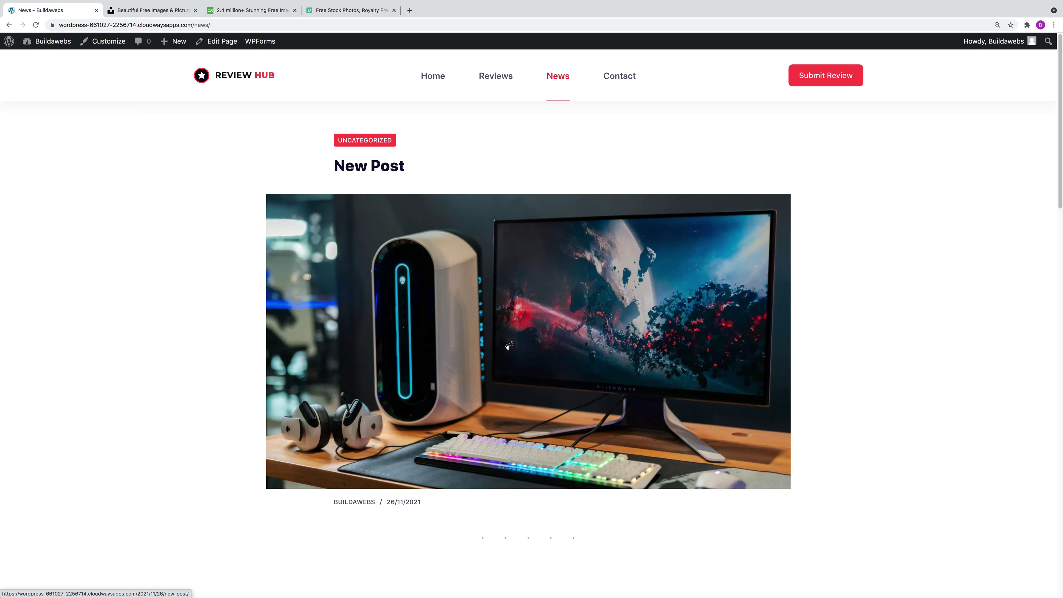
left_click(496, 333)
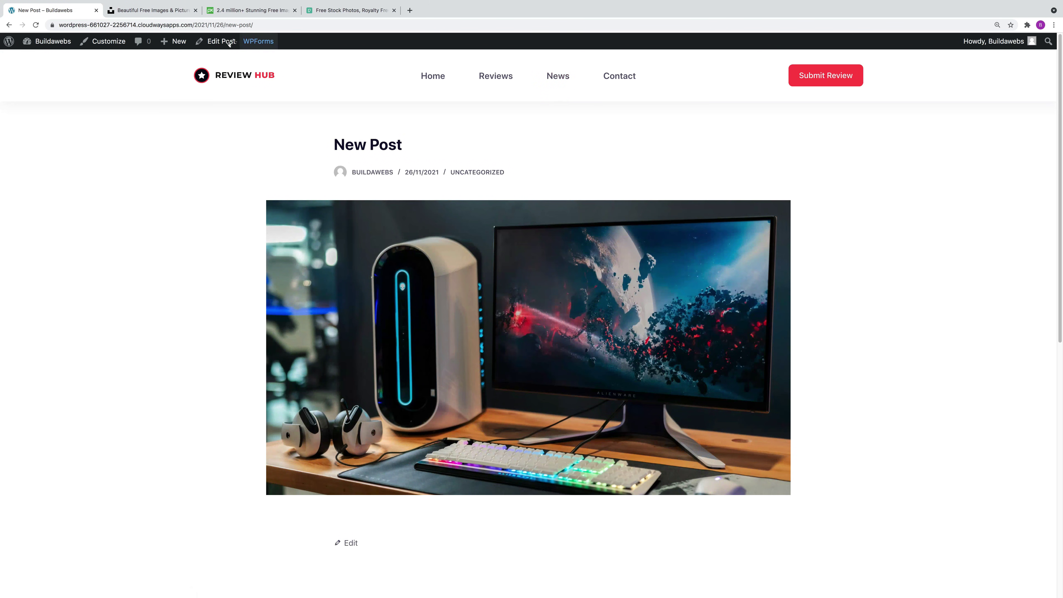
left_click(229, 43)
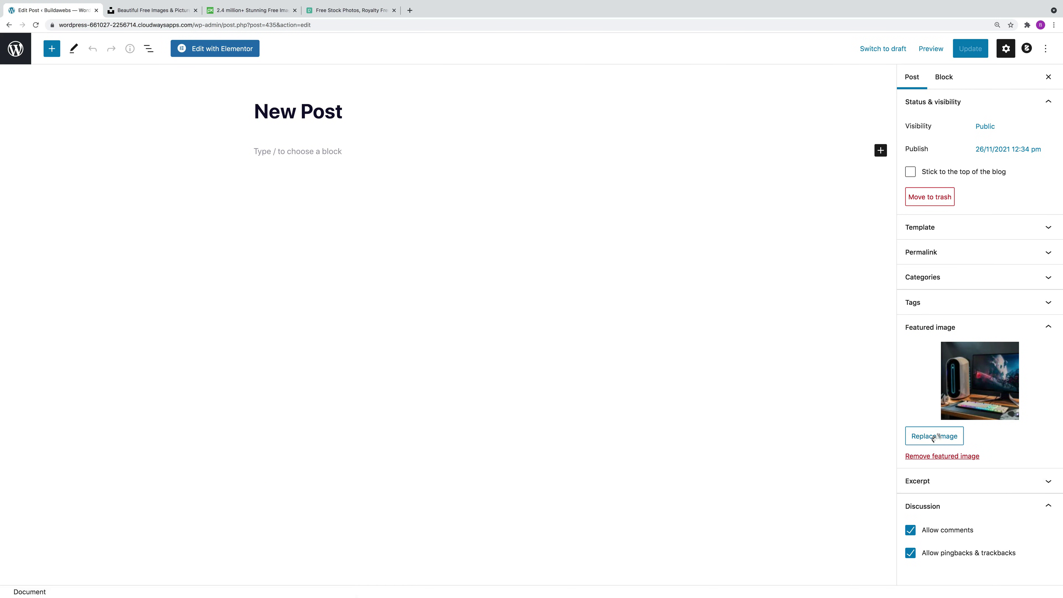
Replace the featured image with the laptop photo, update the post, and view it live.
left_click(935, 437)
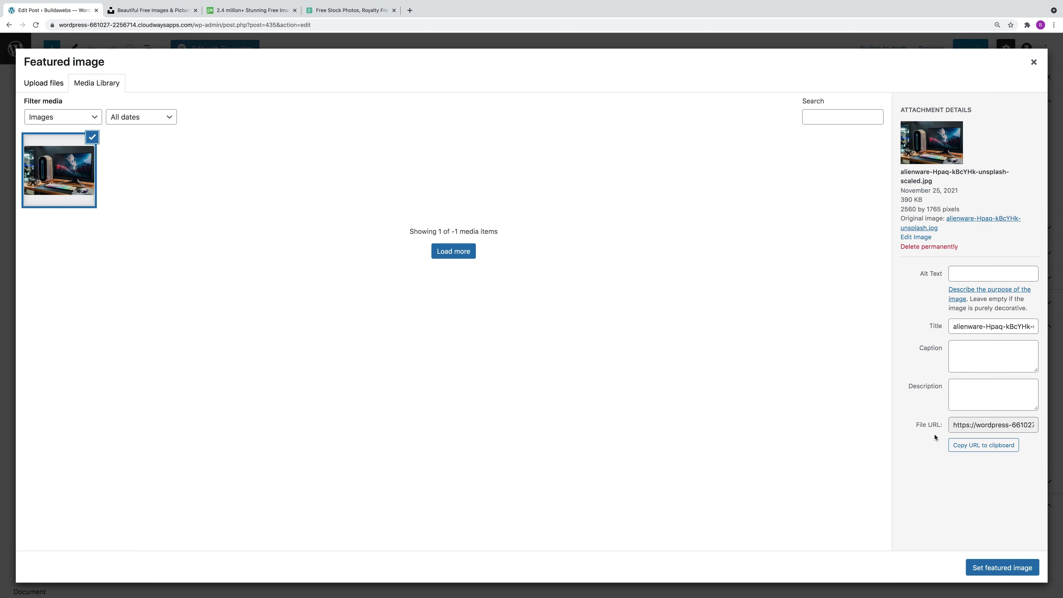
left_click(68, 172)
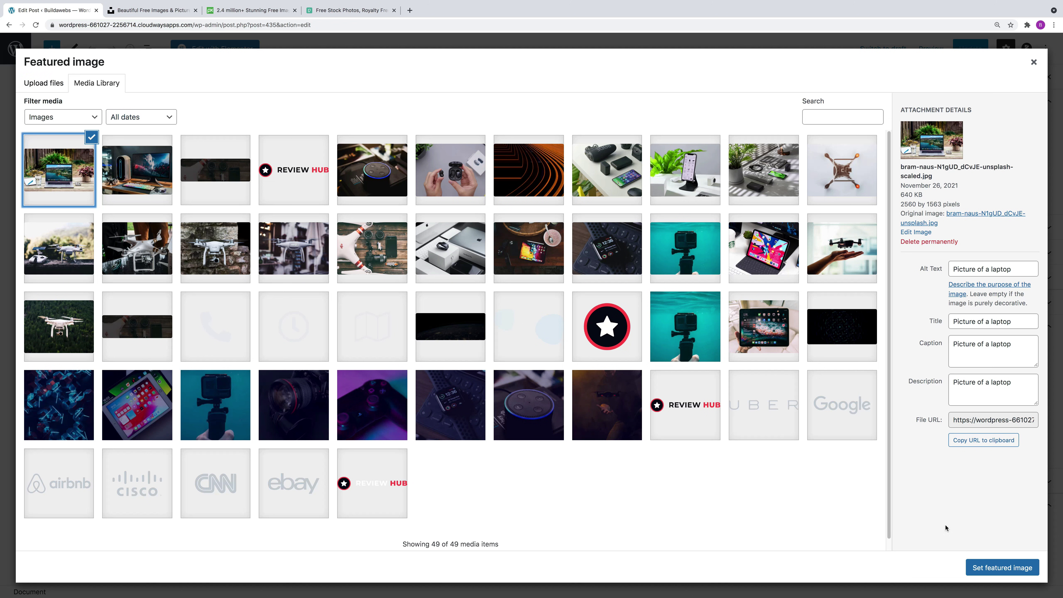
left_click(1002, 569)
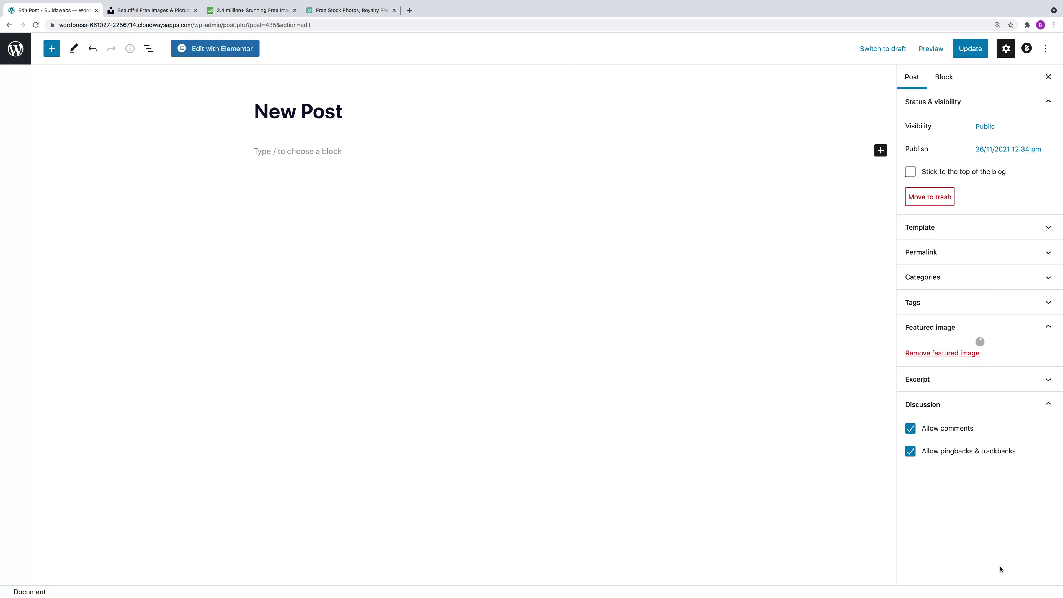
left_click(970, 48)
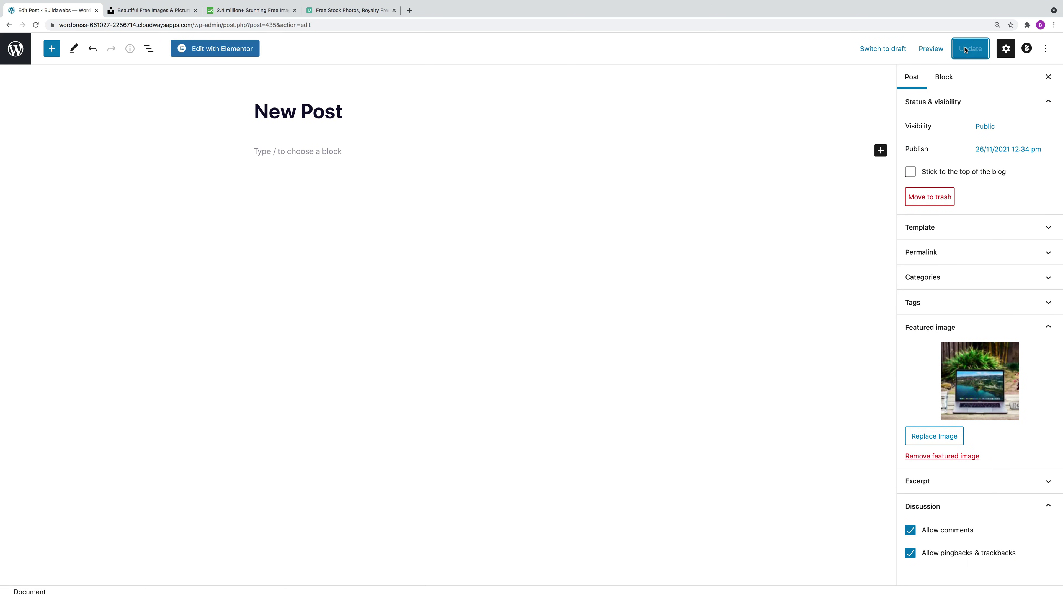
left_click(95, 565)
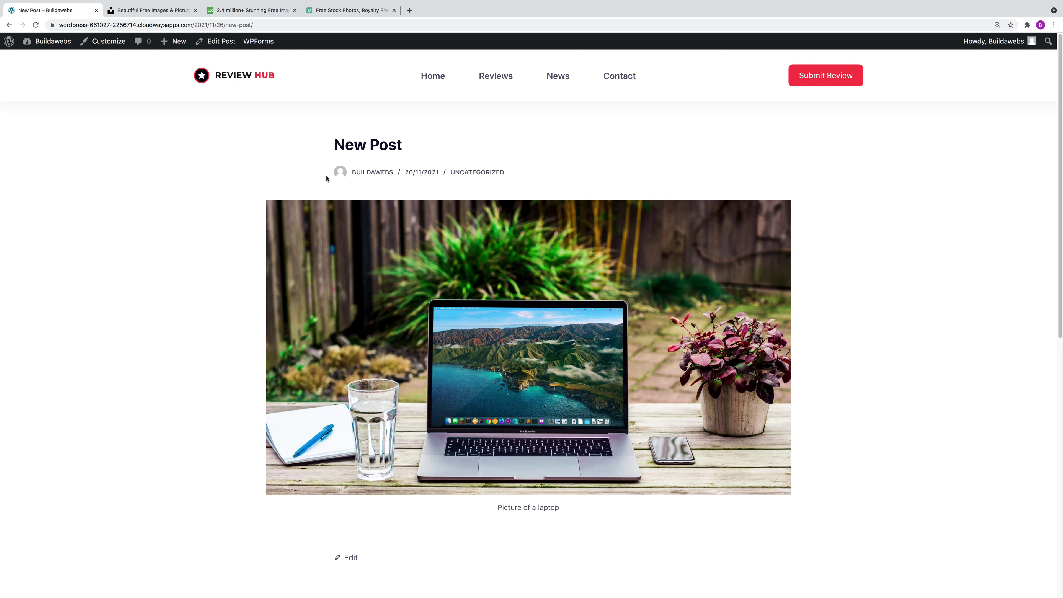
Return to editing New Post from the live page's admin bar.
left_click(219, 42)
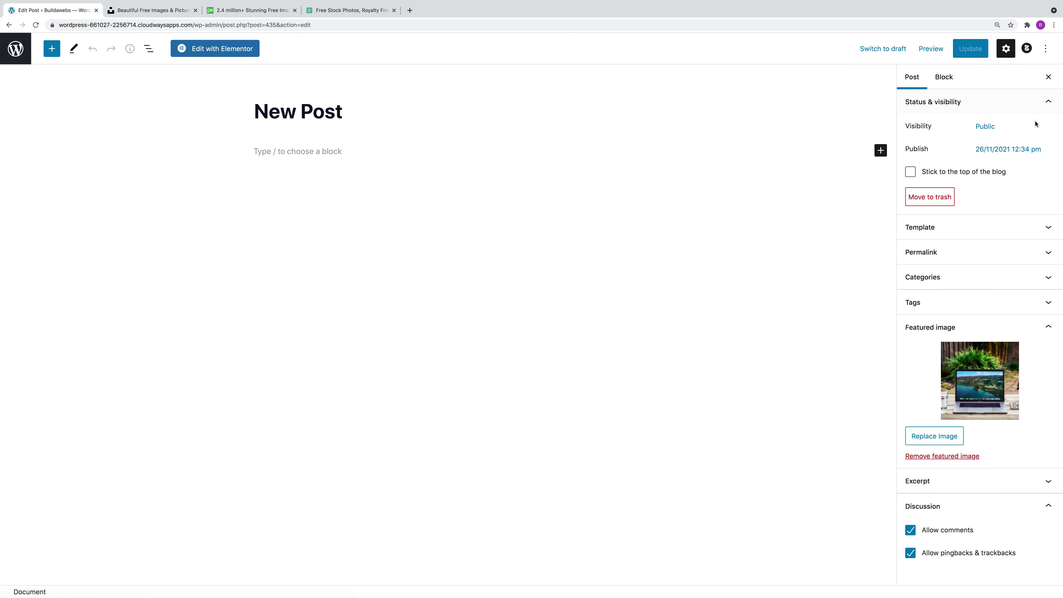
Turn on Blocksy's Disable Featured Image setting for New Post, update, and check the published post.
left_click(1027, 49)
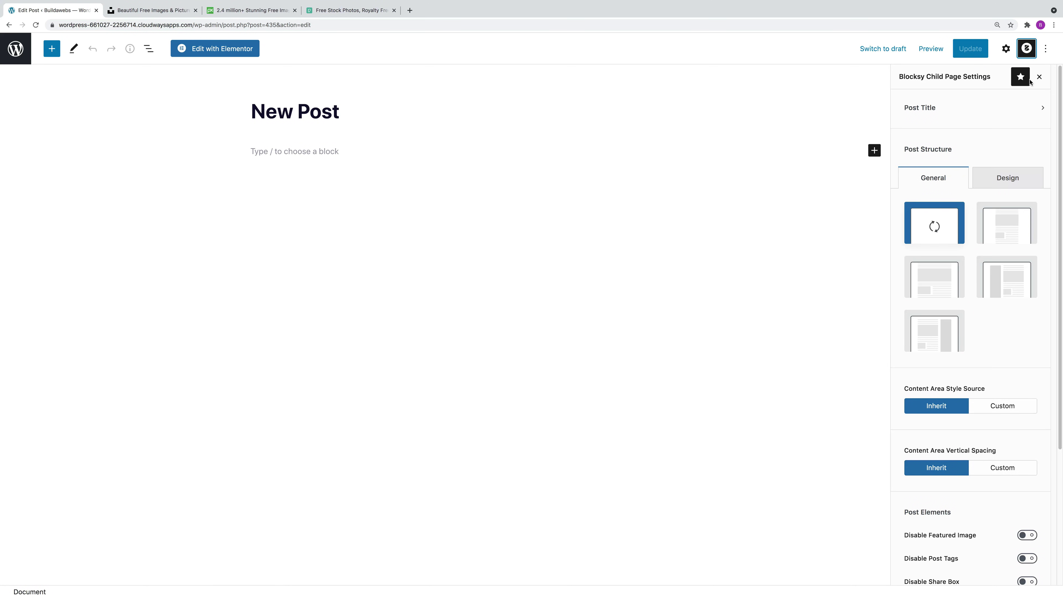
left_click(1029, 536)
left_click(971, 50)
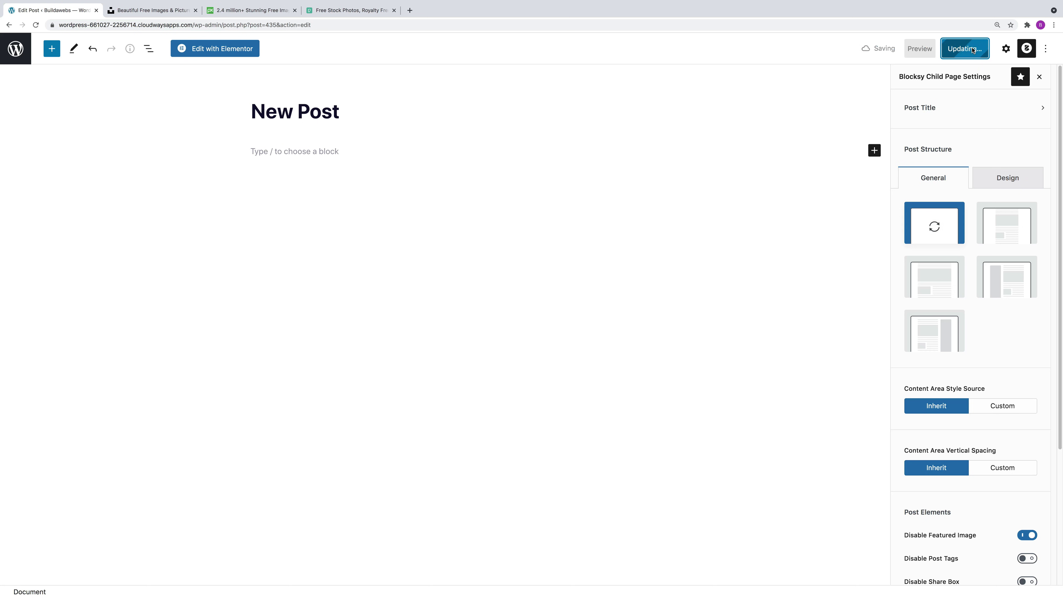
left_click(94, 567)
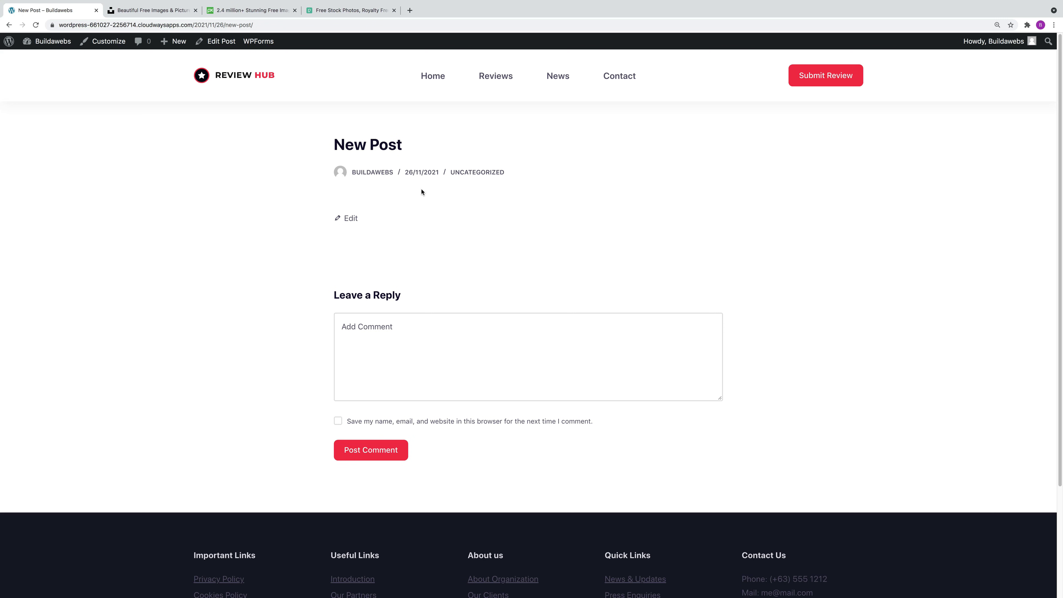
left_click(227, 43)
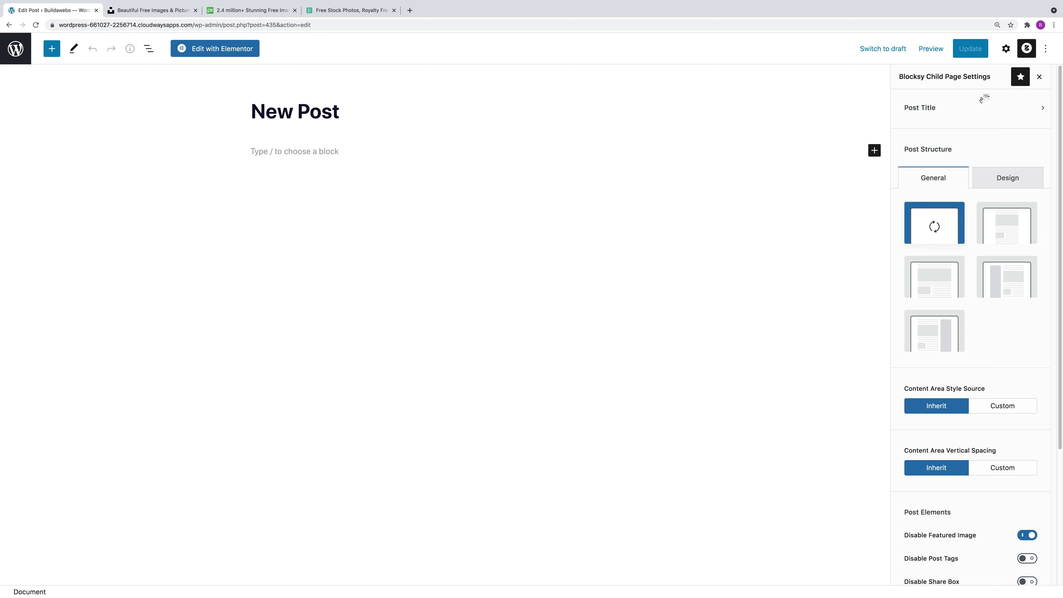
Change the laptop featured image's alt text to 'Picture of a laptops' and keep it as featured image.
left_click(1004, 48)
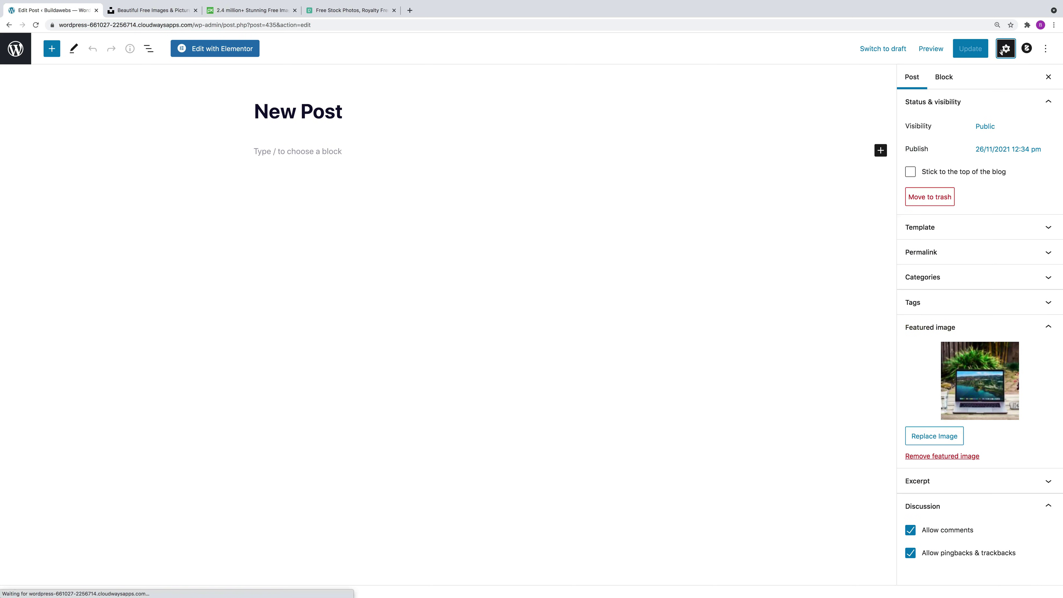
left_click(981, 385)
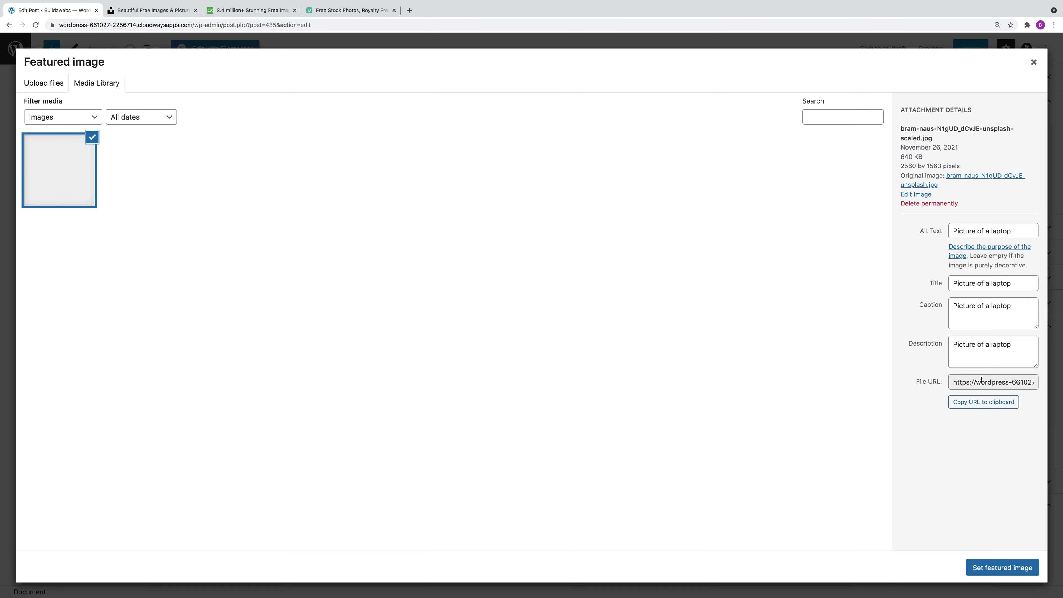
left_click(73, 169)
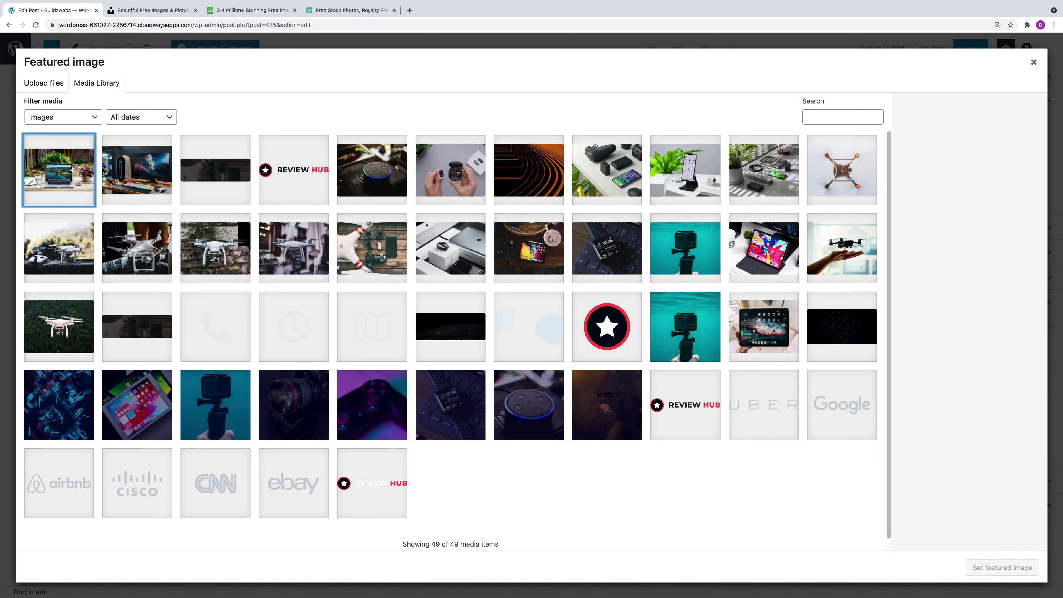
left_click(72, 169)
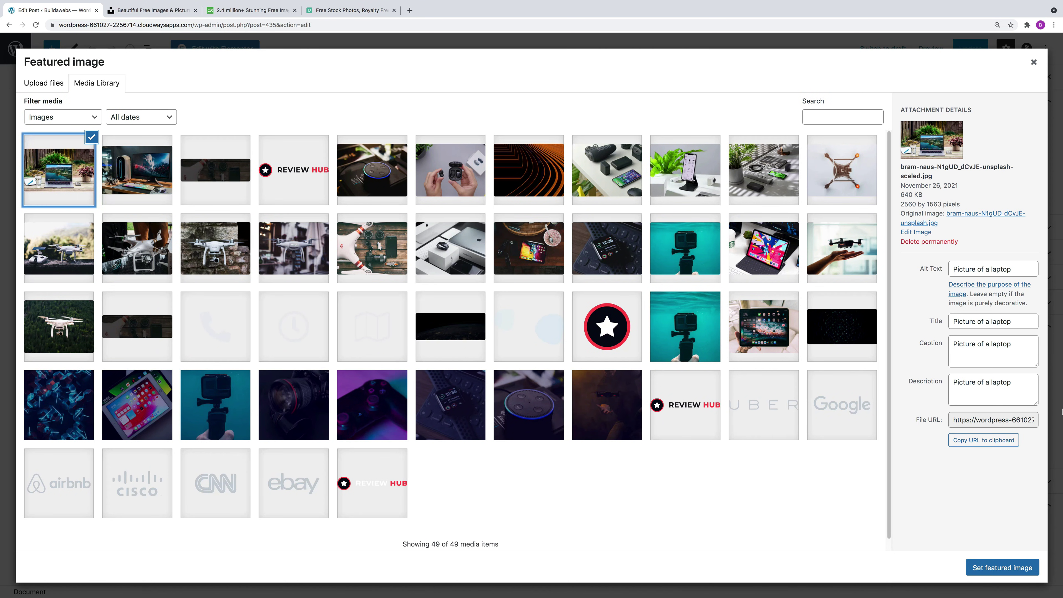
left_click(1015, 270)
type("s")
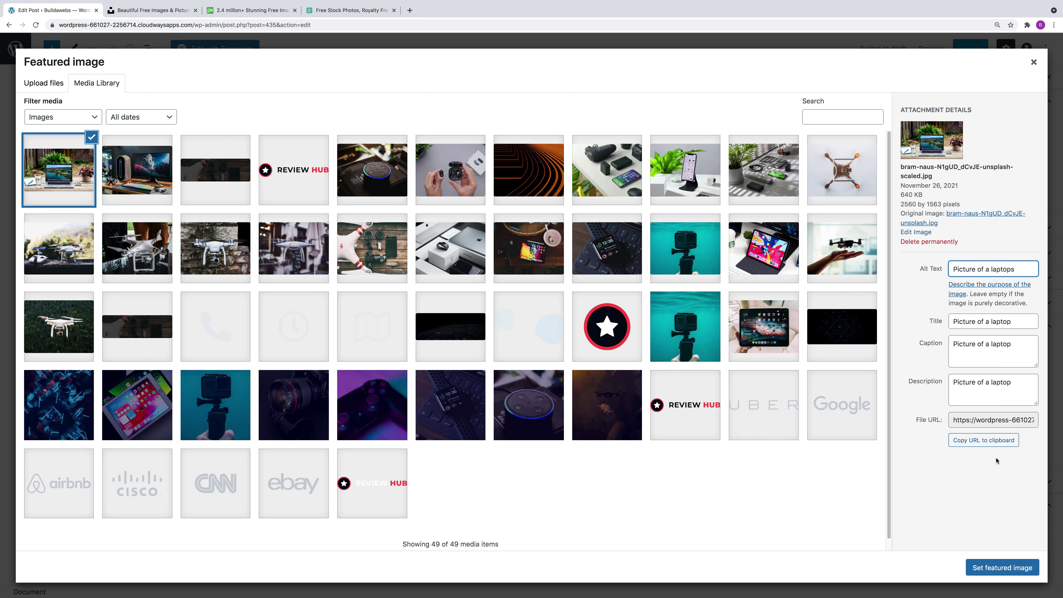
left_click(1000, 568)
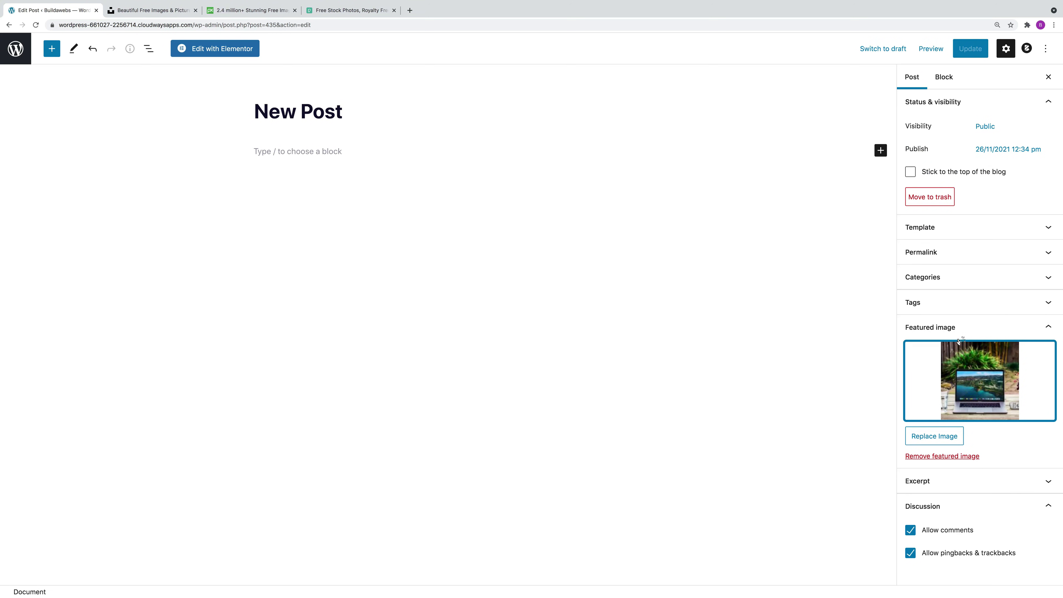
left_click(16, 56)
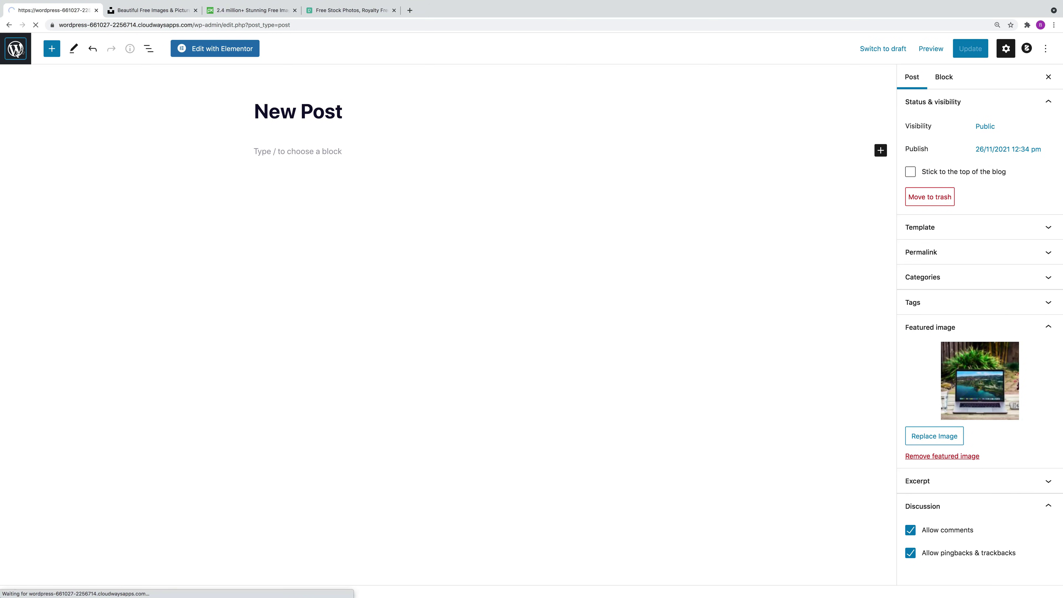
In the Media Library, restore the laptop image's alternative text to 'Picture of a laptop'.
mouse_move(43, 190)
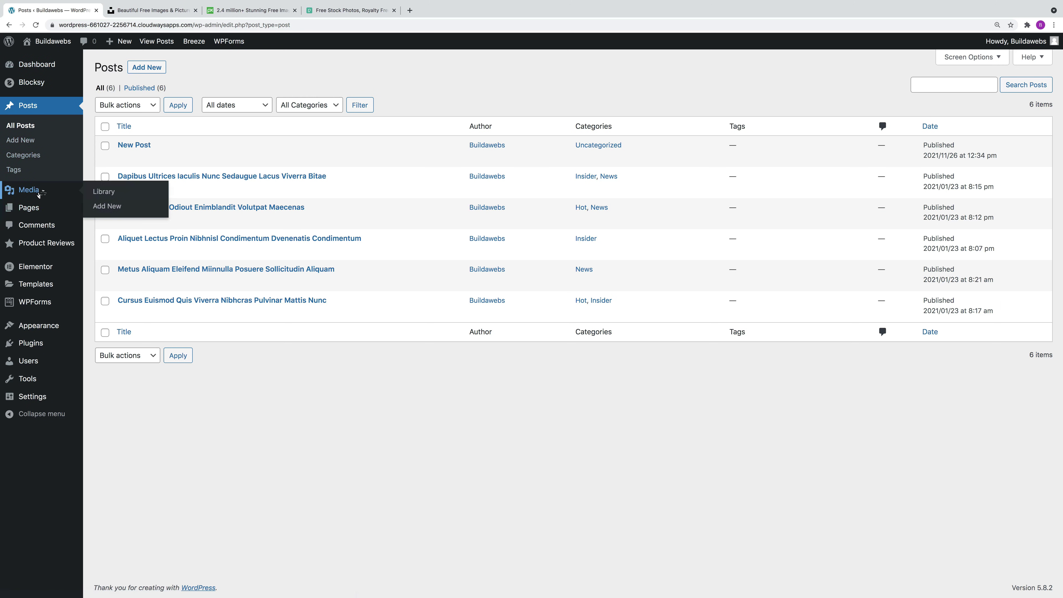
left_click(110, 195)
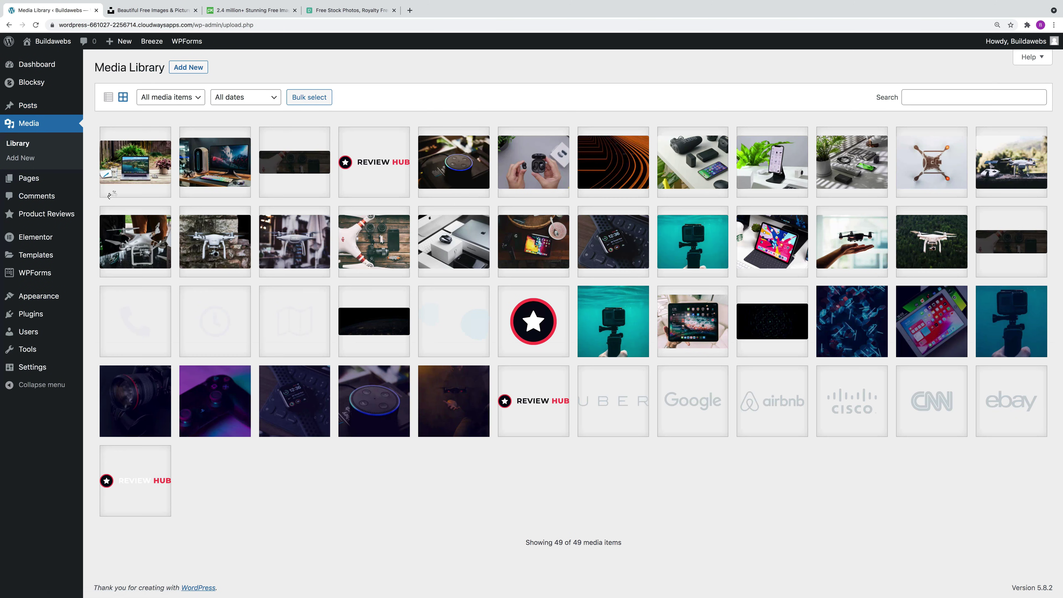
left_click(144, 168)
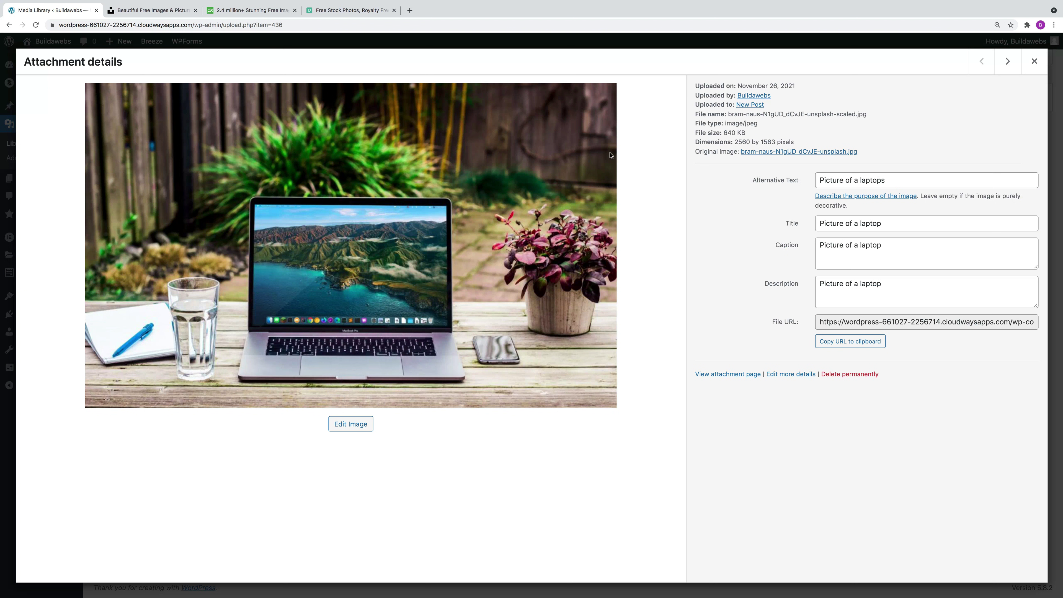
left_click(912, 185)
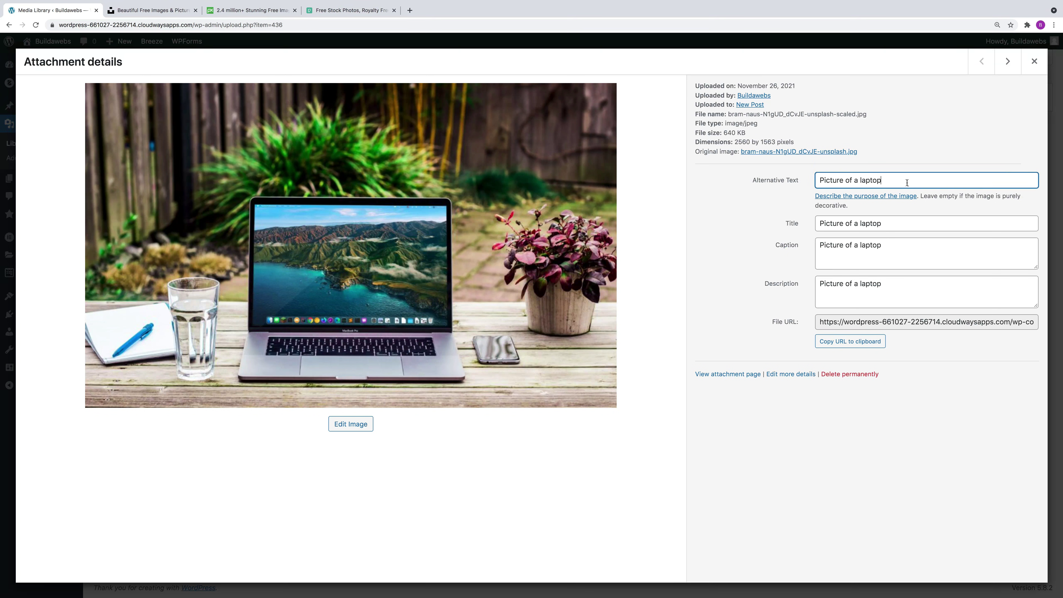
left_click(1035, 61)
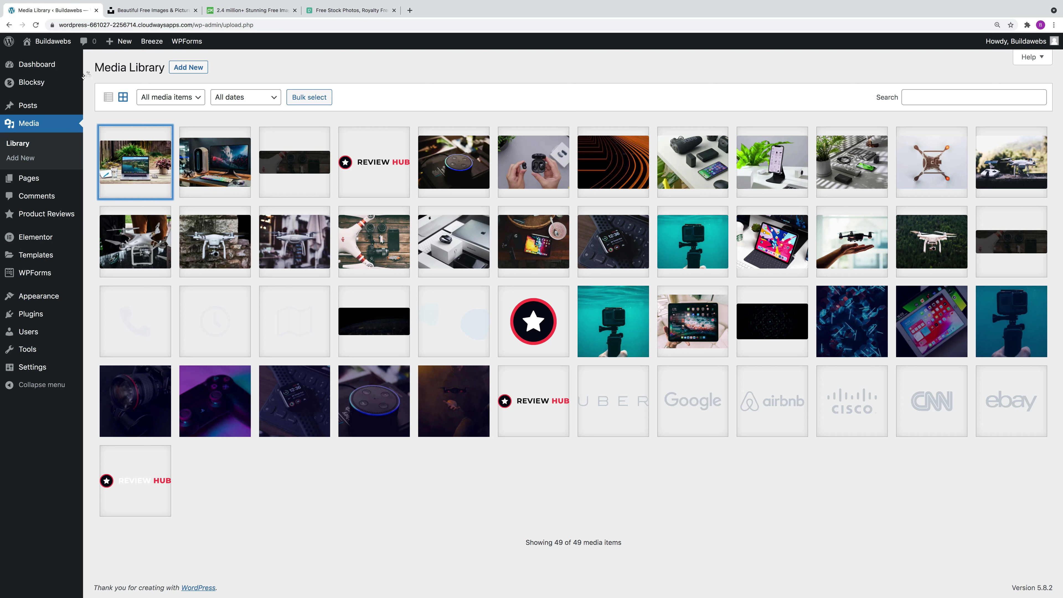
Review the Alienware desktop computer image's attachment details, then go to Unsplash.
left_click(210, 172)
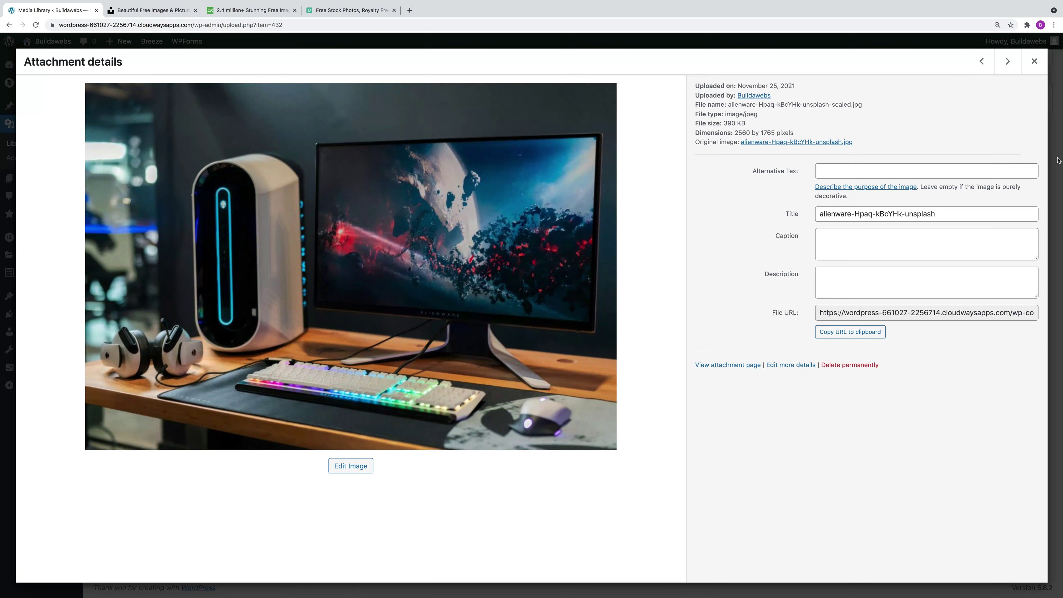
left_click(1034, 61)
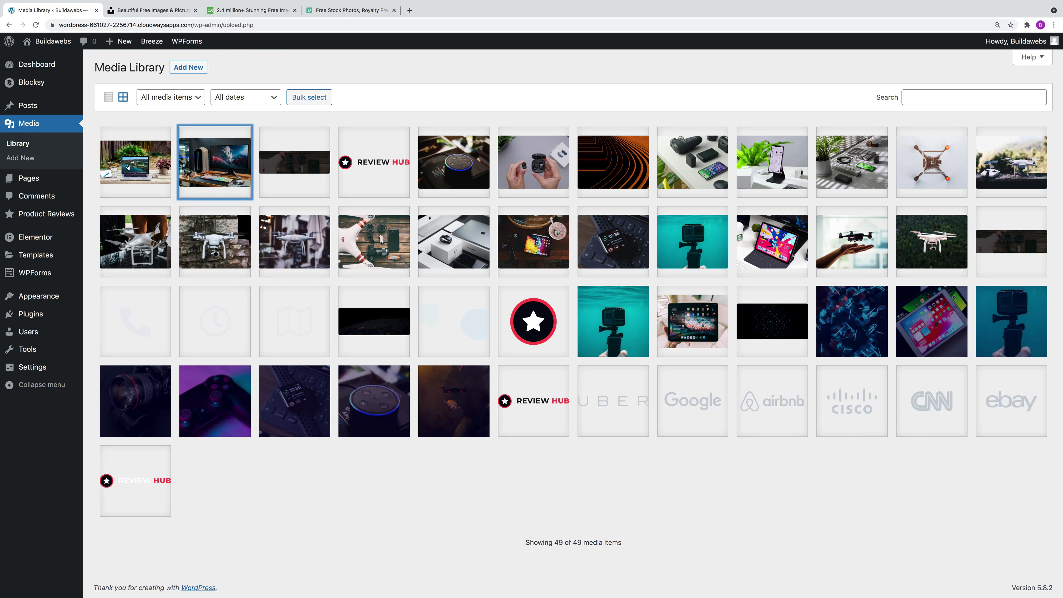
left_click(164, 12)
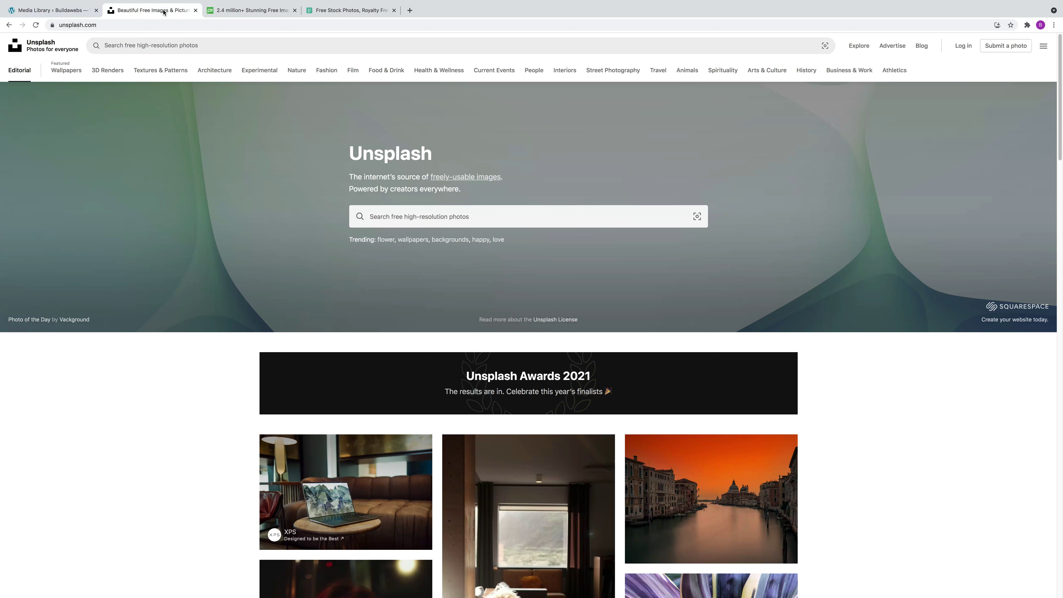
Browse the Pixabay and Pexels home pages, then return to the WordPress Media Library.
left_click(255, 12)
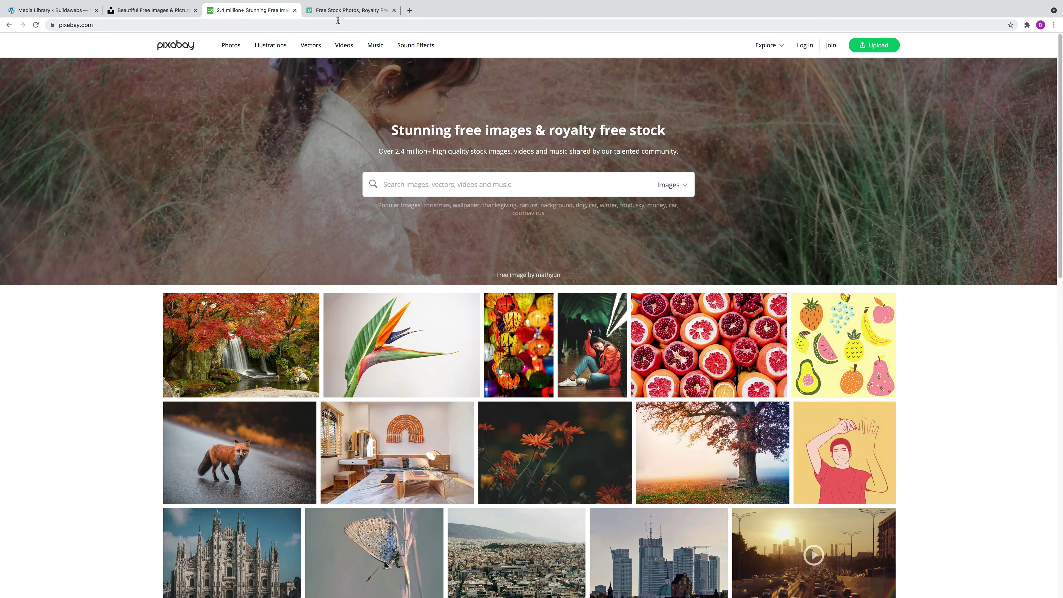
left_click(343, 12)
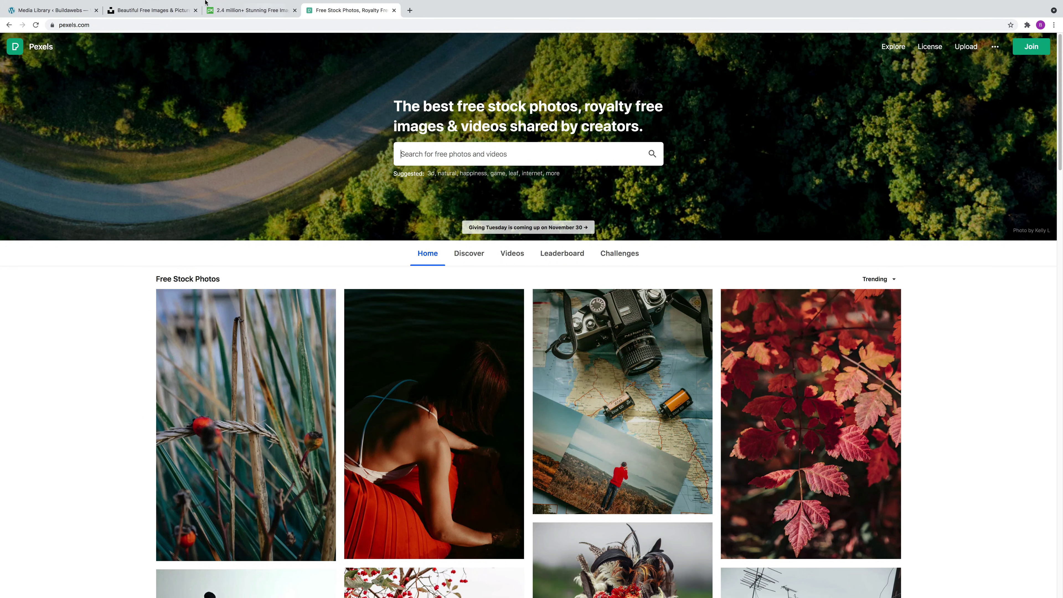
left_click(72, 11)
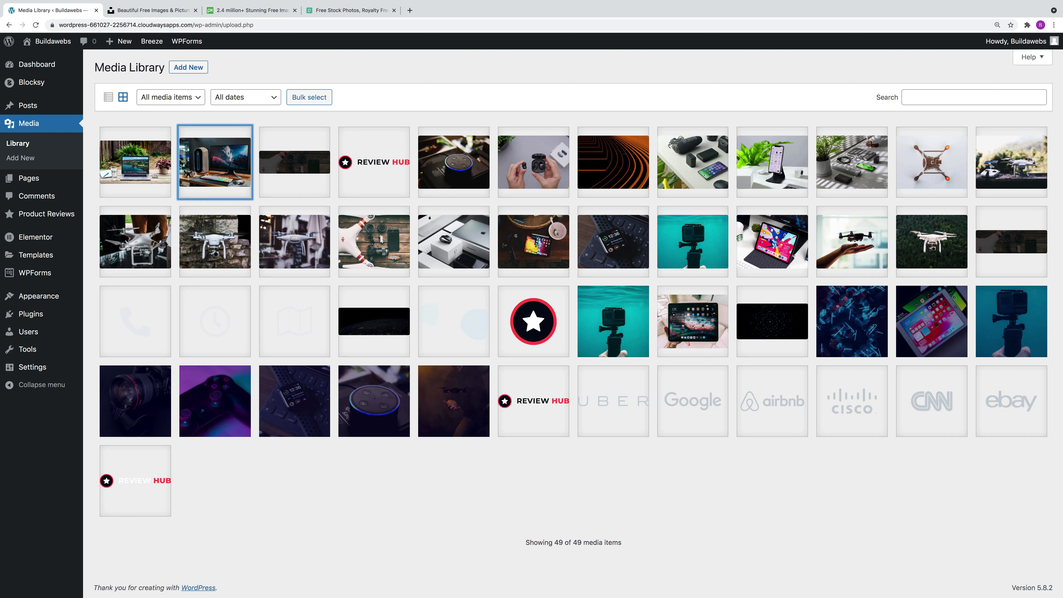
left_click(165, 11)
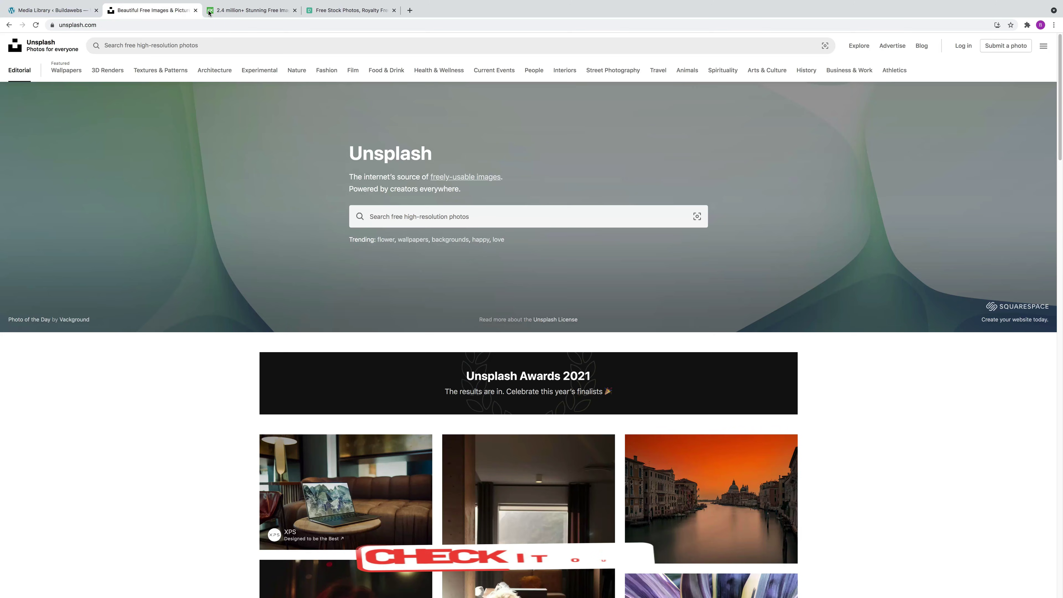
left_click(251, 10)
left_click(352, 10)
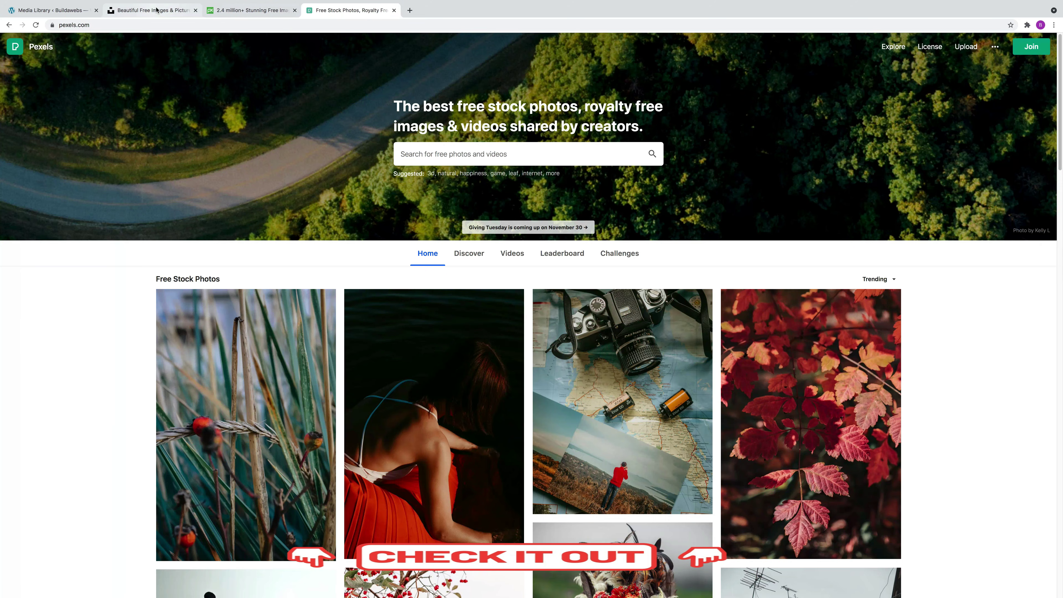
left_click(51, 10)
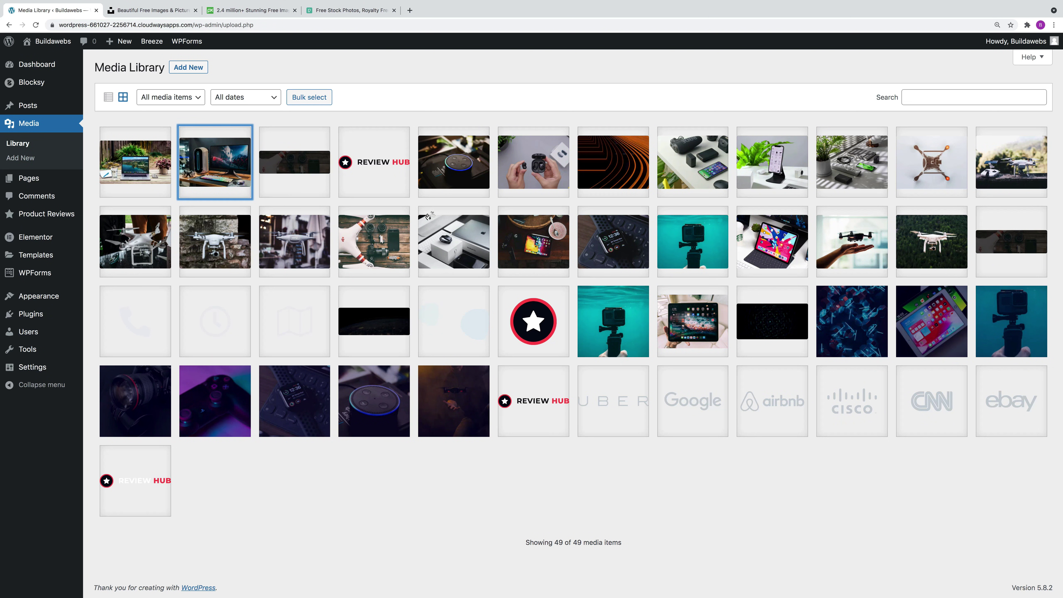